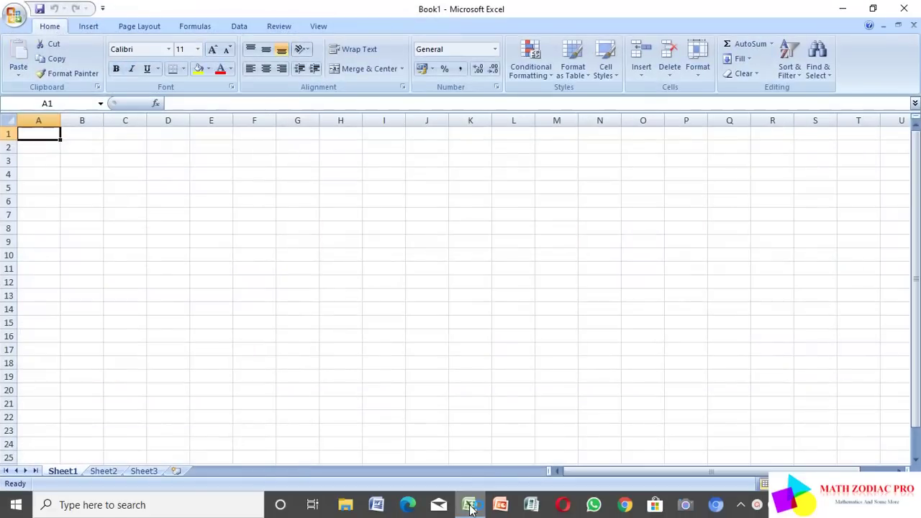
Enter the column headers S.NO, A, B, C and D in cells B2 through F2.
{"action": "scroll", "coordinate": [324, 288], "scroll_direction": "up", "scroll_amount": 5}
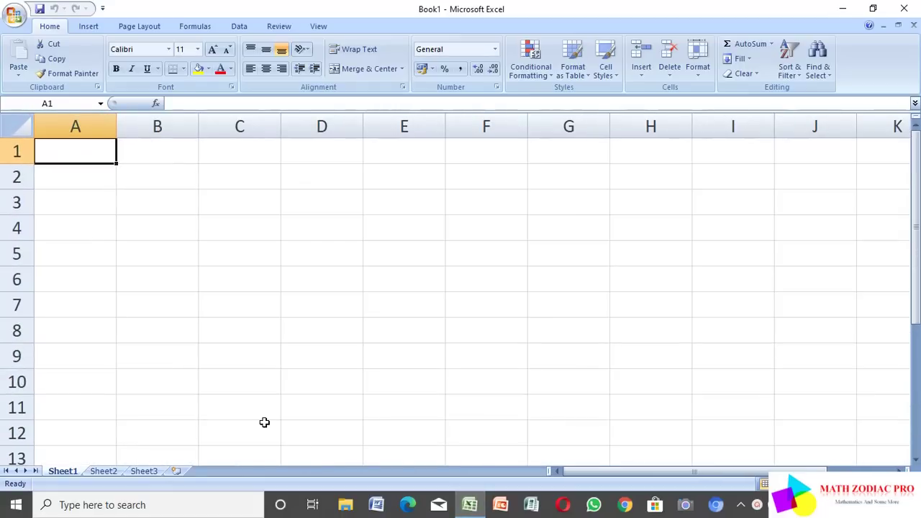
{"action": "left_click", "coordinate": [171, 182]}
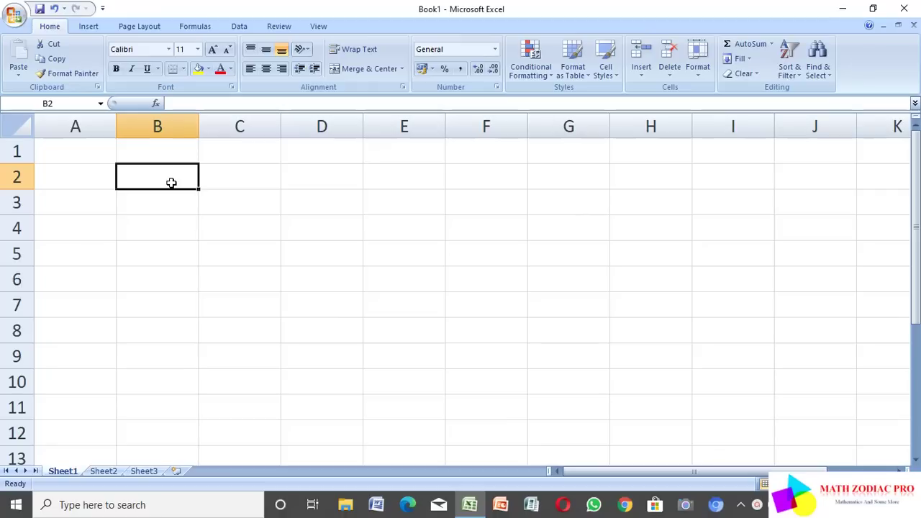
{"action": "type", "text": "S."}
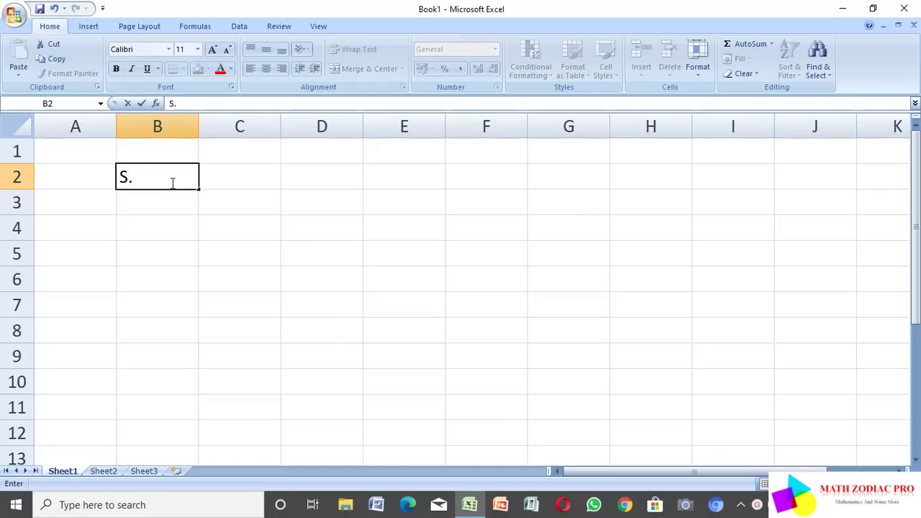
{"action": "type", "text": "NO"}
{"action": "left_click", "coordinate": [244, 174]}
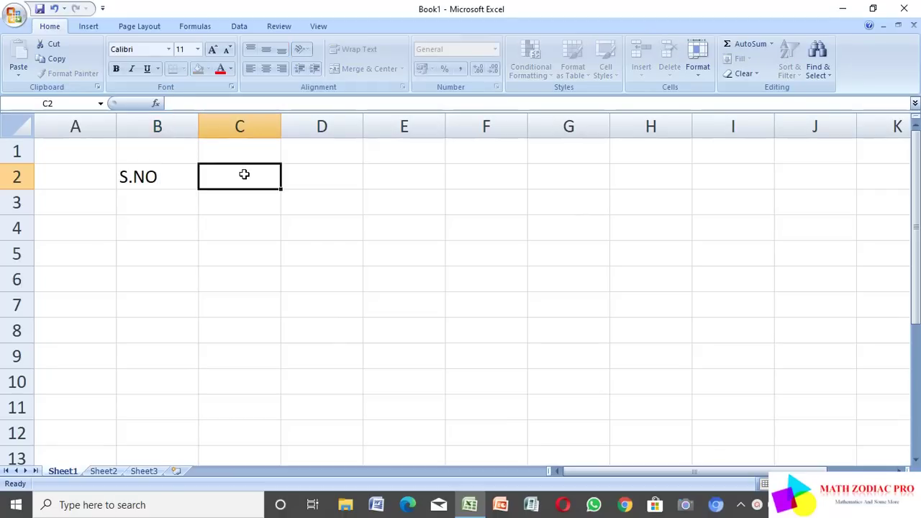
{"action": "type", "text": "A"}
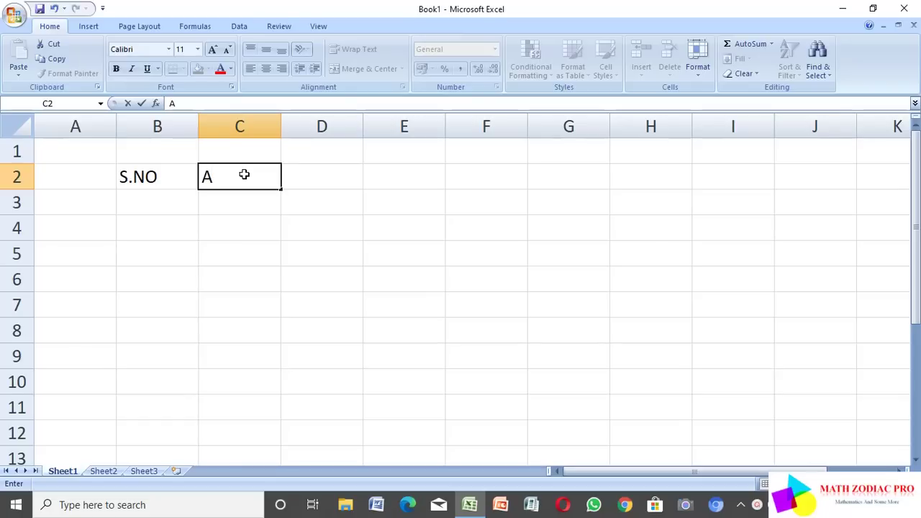
{"action": "key", "text": "Tab"}
{"action": "type", "text": "B"}
{"action": "key", "text": "Tab"}
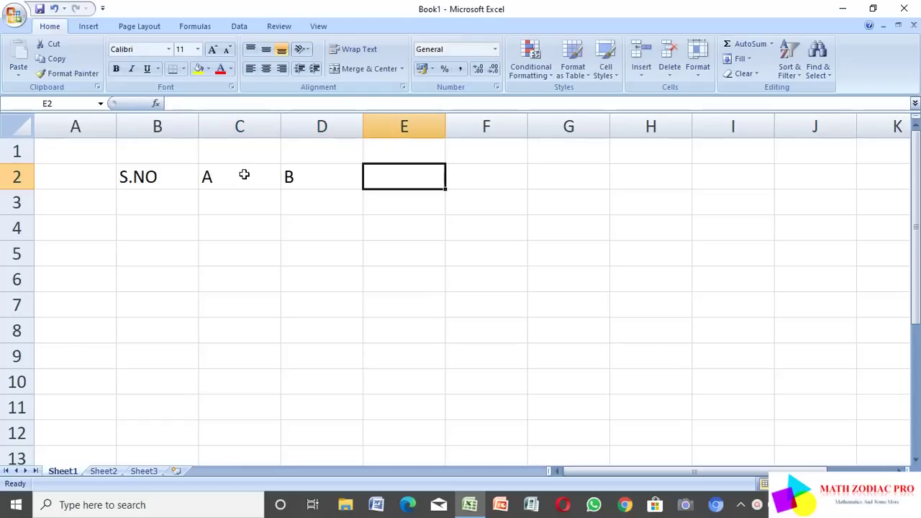
{"action": "type", "text": "C"}
{"action": "key", "text": "Tab"}
{"action": "type", "text": "D"}
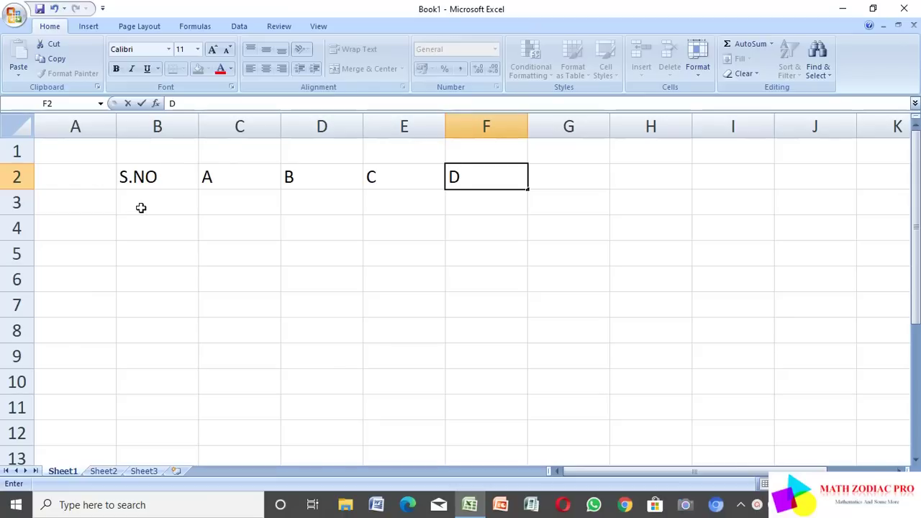
{"action": "type", "text": "1"}
{"action": "key", "text": "BackSpace"}
Enter the serial numbers 1, 2, 3 and 4 in cells B3 through B6 under S.NO.
{"action": "left_click", "coordinate": [160, 202]}
{"action": "type", "text": "1"}
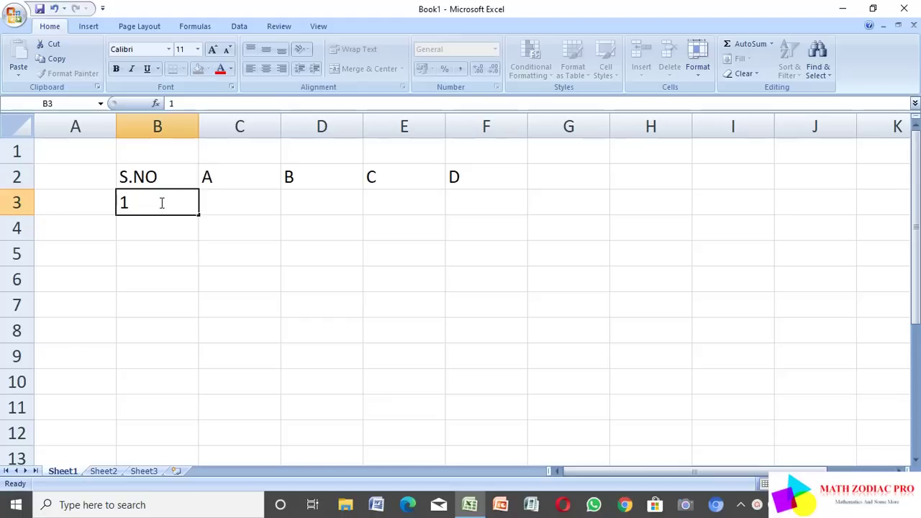
{"action": "key", "text": "Return"}
{"action": "type", "text": "2"}
{"action": "key", "text": "Return"}
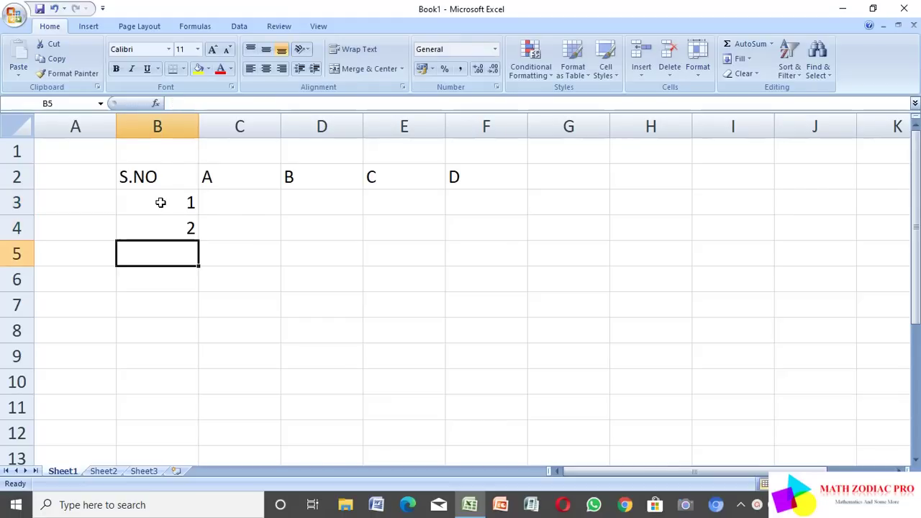
{"action": "type", "text": "3"}
{"action": "key", "text": "Return"}
{"action": "type", "text": "4"}
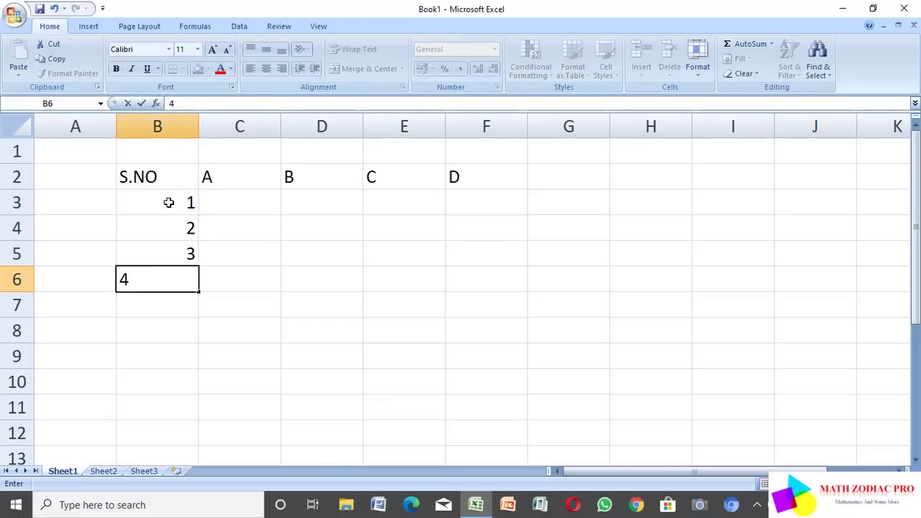
Extend the serial number series from B3:B6 down to 10 in cell B12.
{"action": "left_click", "coordinate": [130, 195]}
{"action": "left_click_drag", "start_coordinate": [130, 195], "coordinate": [156, 273]}
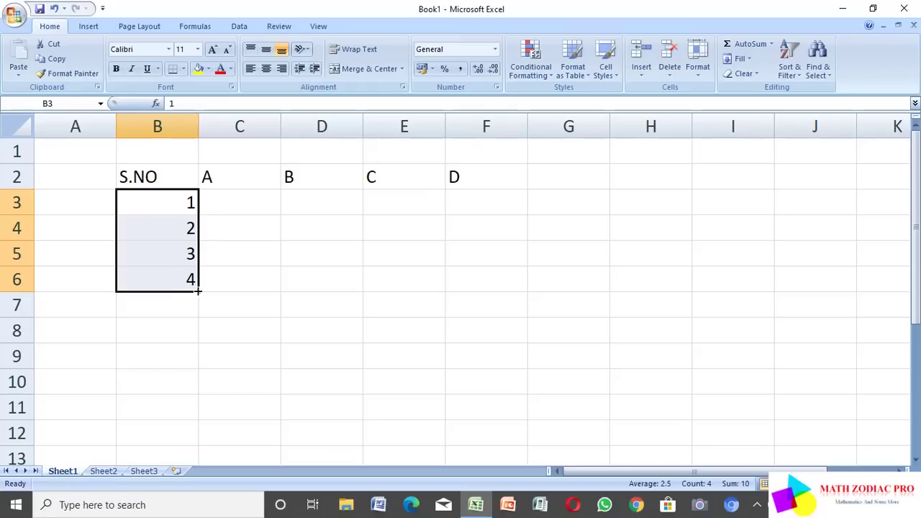
{"action": "left_click_drag", "start_coordinate": [197, 291], "coordinate": [199, 440]}
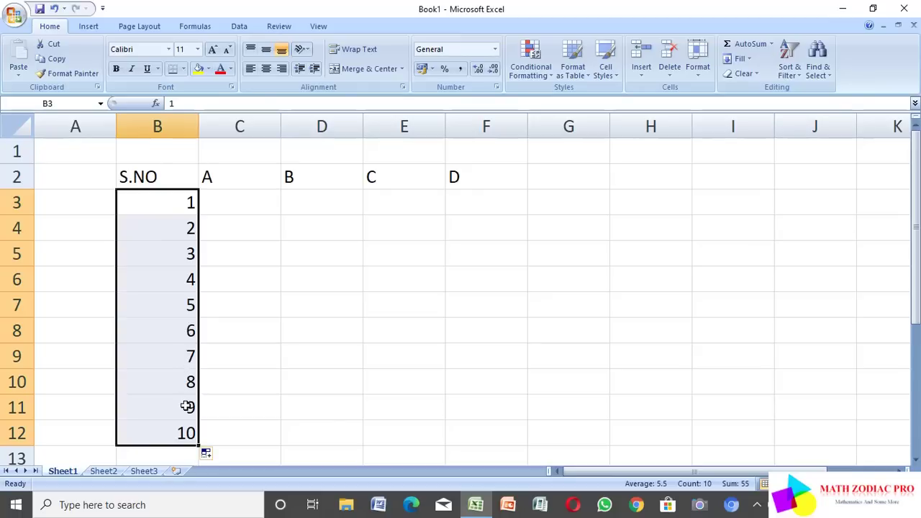
Enter 33.45, 56, 67.78 and 45 in cells C3 through C6 under header A.
{"action": "left_click", "coordinate": [257, 206]}
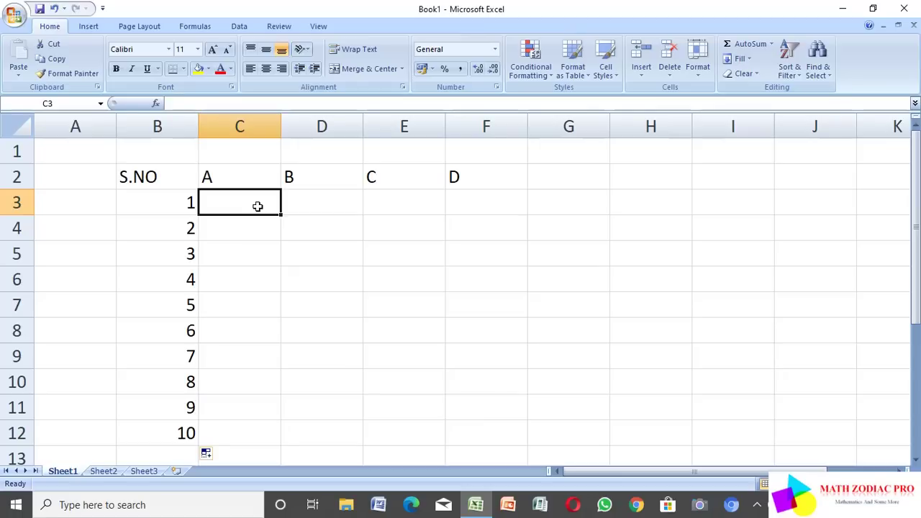
{"action": "type", "text": "33.45"}
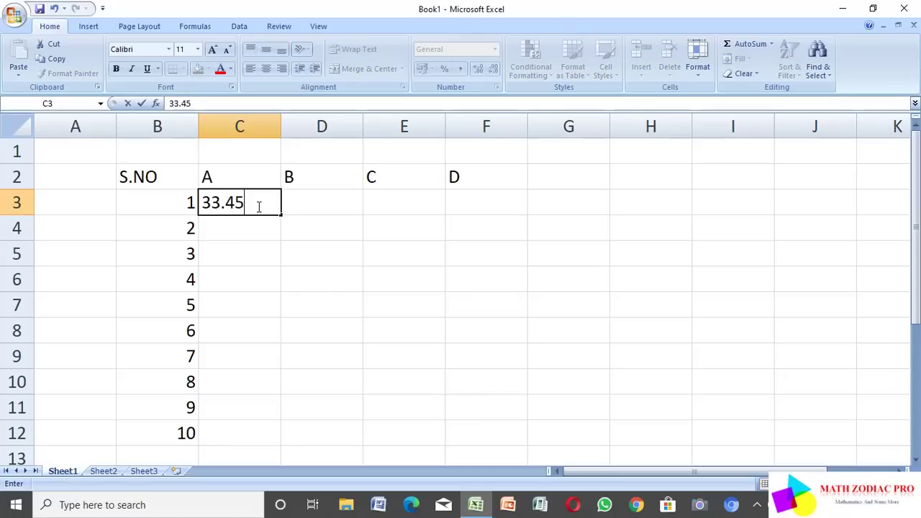
{"action": "key", "text": "Return"}
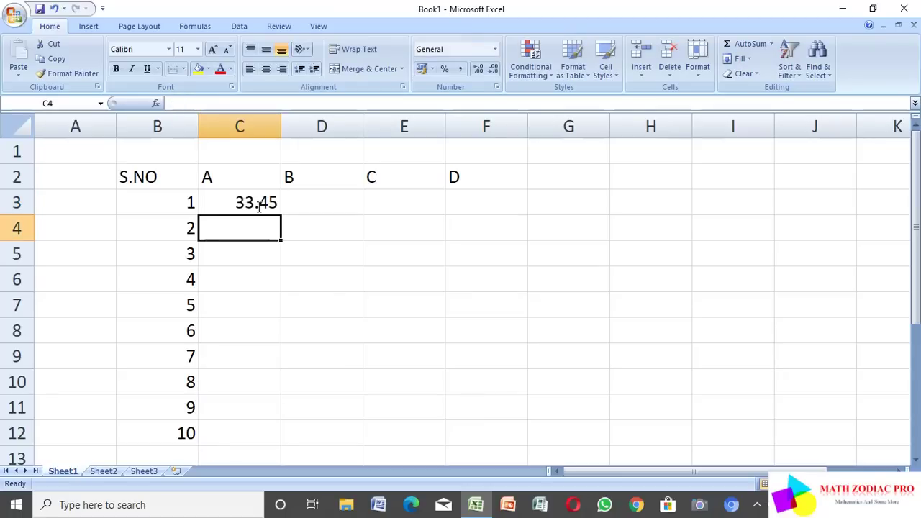
{"action": "type", "text": "56"}
{"action": "key", "text": "Return"}
{"action": "type", "text": "67"}
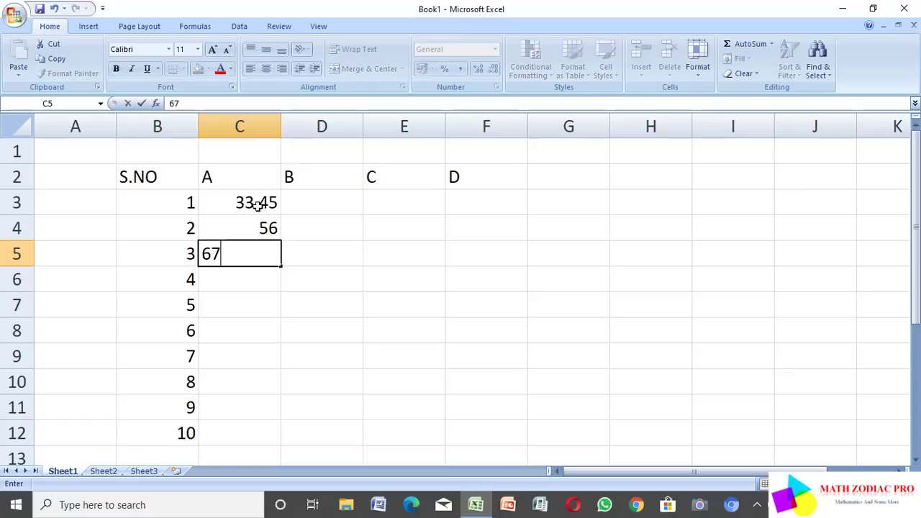
{"action": "type", "text": ".78"}
{"action": "key", "text": "Return"}
{"action": "type", "text": "45"}
{"action": "key", "text": "Return"}
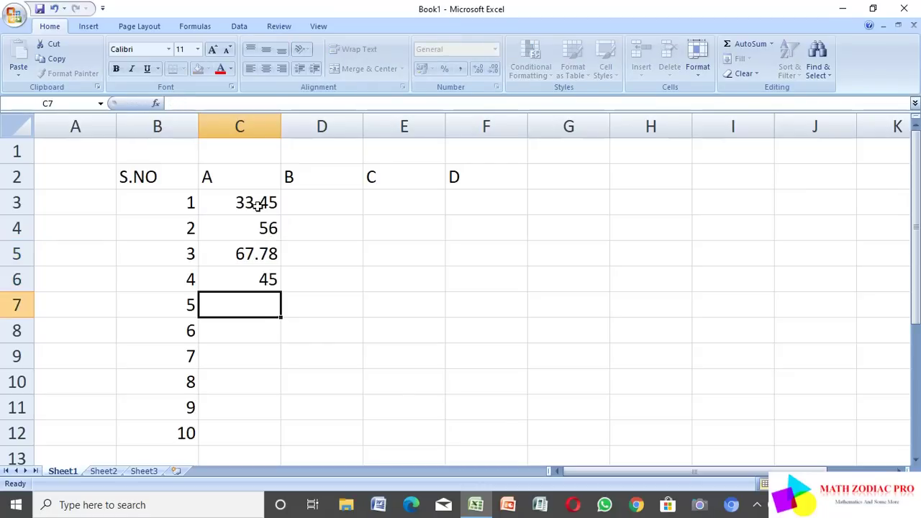
Enter 56, 54.44 and 34.45 in cells C7 through C9.
{"action": "type", "text": "56"}
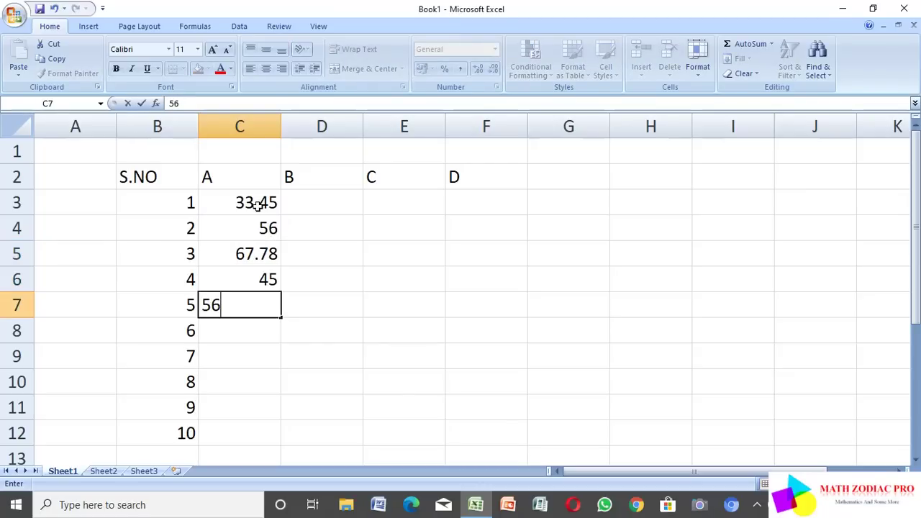
{"action": "key", "text": "Return"}
{"action": "type", "text": "5"}
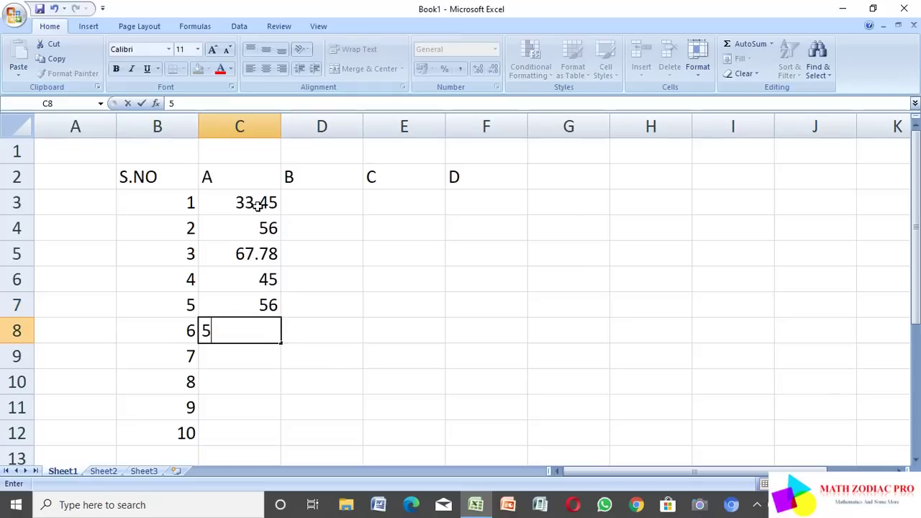
{"action": "type", "text": "4.44"}
{"action": "key", "text": "Return"}
{"action": "type", "text": "34"}
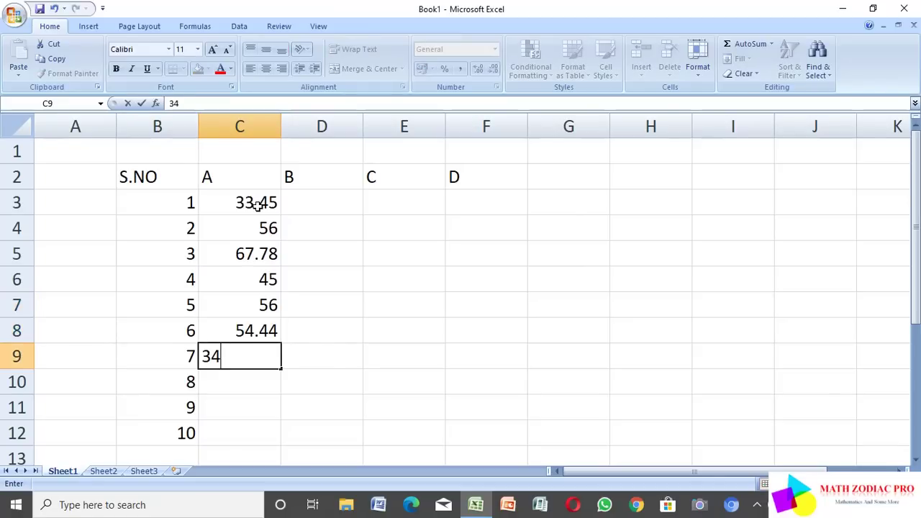
{"action": "type", "text": ".45"}
{"action": "key", "text": "Return"}
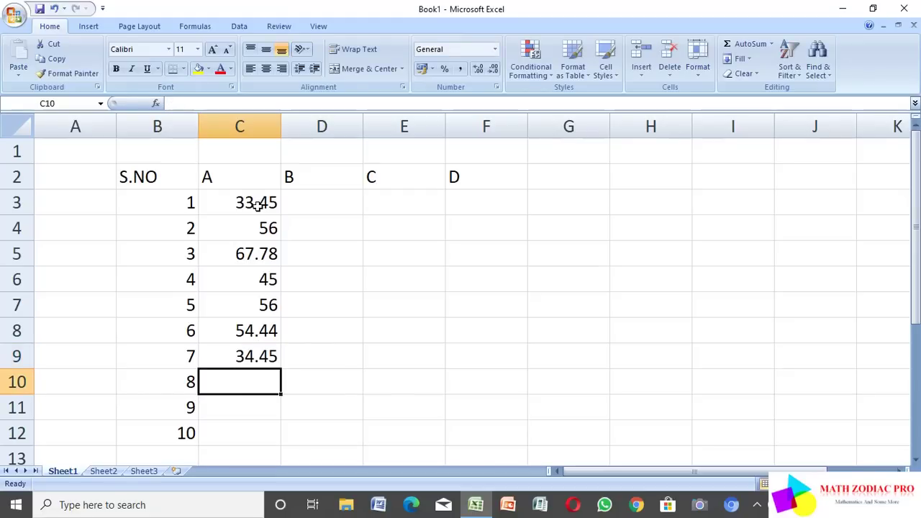
Complete the A column by entering 32.56, 56 and 78 in cells C10 through C12.
{"action": "type", "text": "32."}
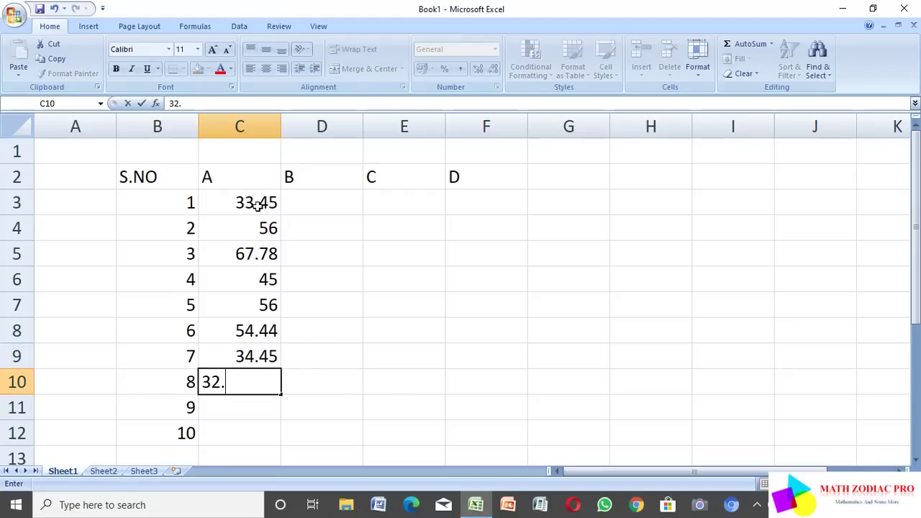
{"action": "type", "text": "56"}
{"action": "key", "text": "Return"}
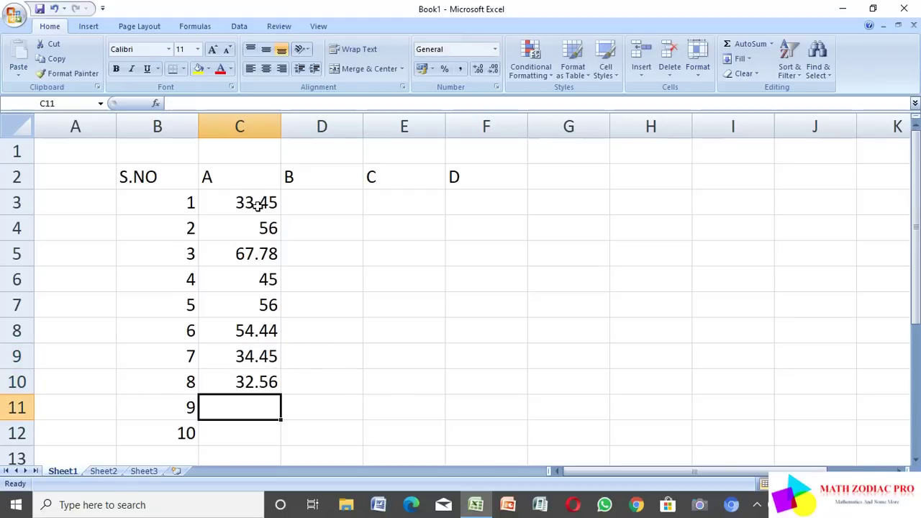
{"action": "type", "text": "56"}
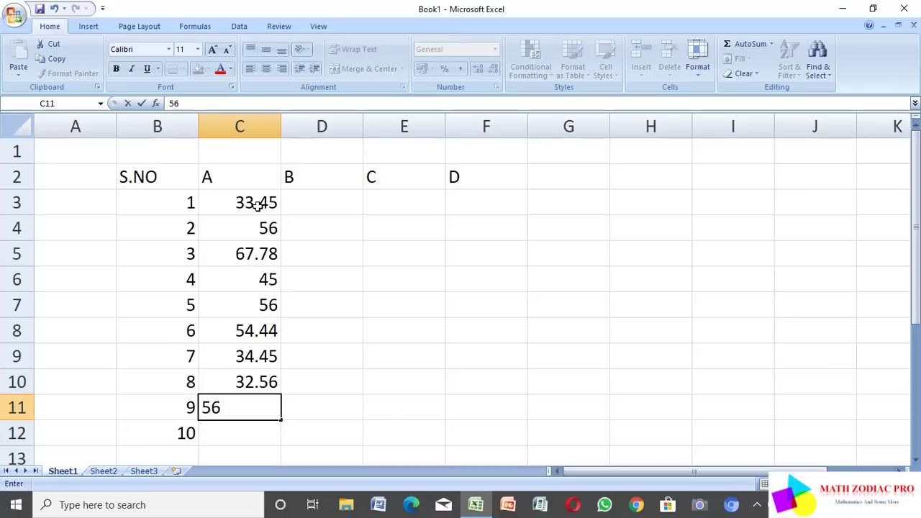
{"action": "key", "text": "Return"}
{"action": "type", "text": "78"}
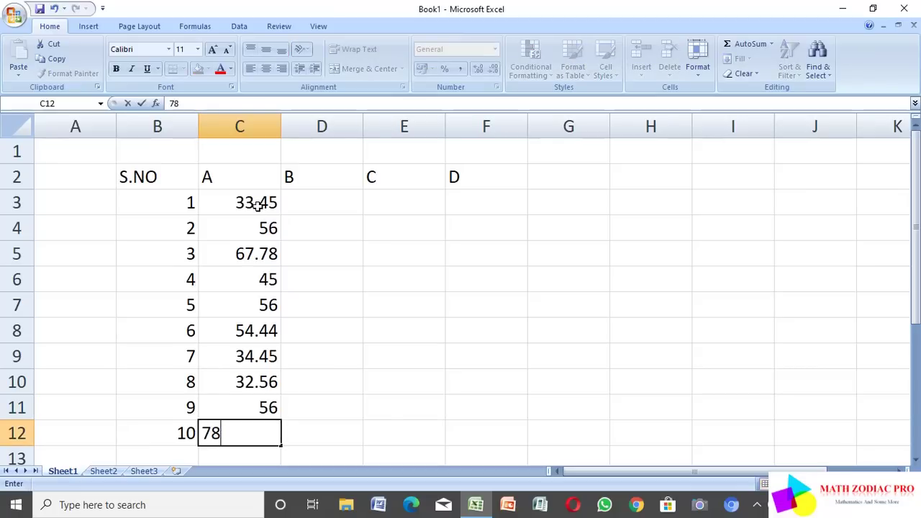
Enter 56.76, 88.98 and 67.77 in cells D3 through D5 under header B.
{"action": "left_click", "coordinate": [333, 201]}
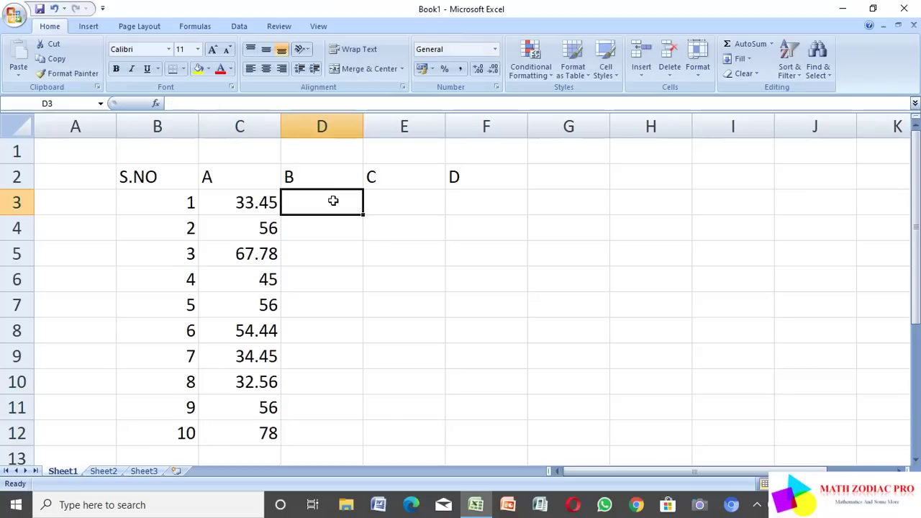
{"action": "type", "text": "56"}
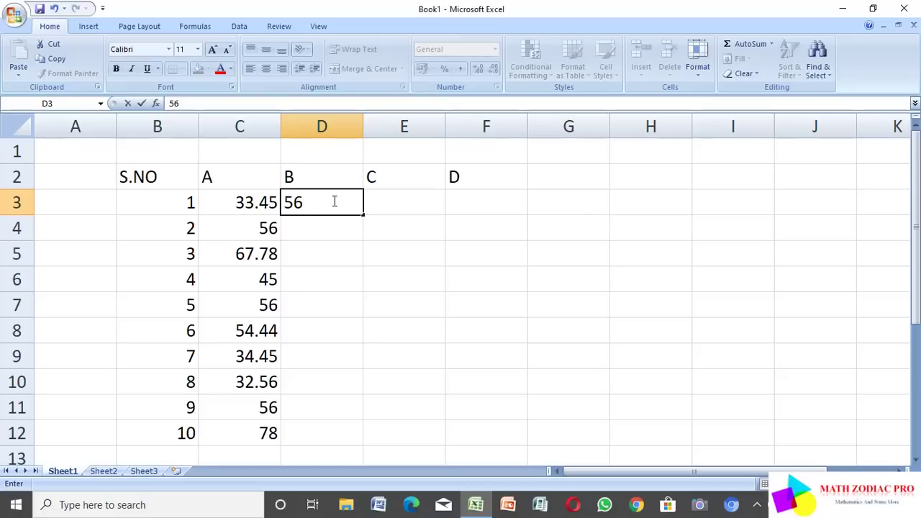
{"action": "type", "text": ".76"}
{"action": "key", "text": "Return"}
{"action": "type", "text": "88"}
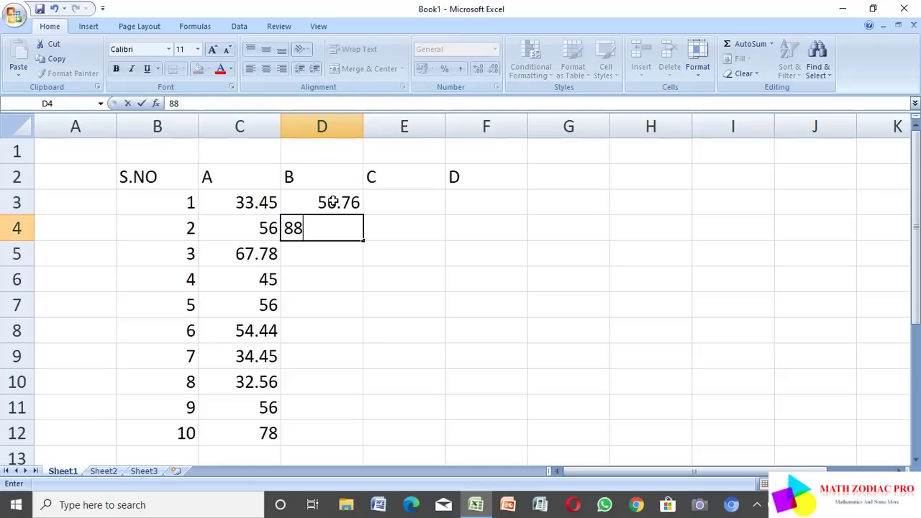
{"action": "type", "text": ".98"}
{"action": "key", "text": "Return"}
{"action": "type", "text": "67"}
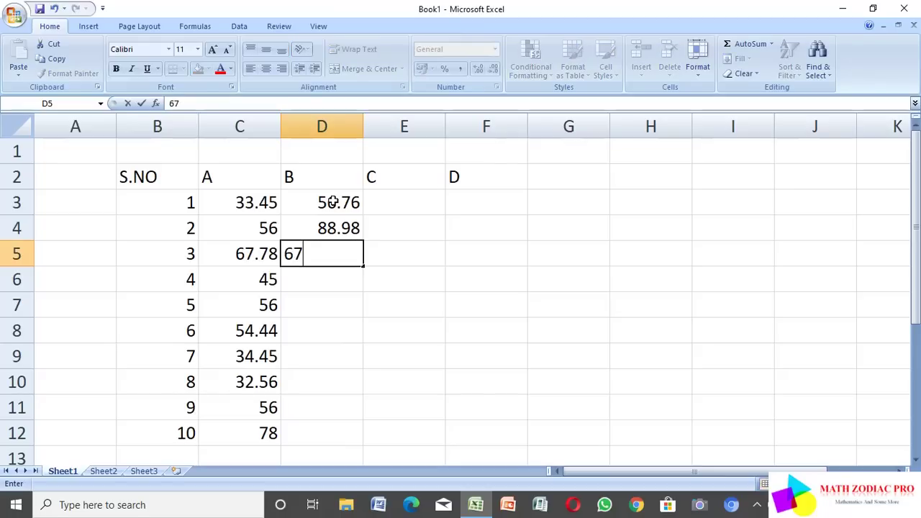
{"action": "type", "text": ".77"}
{"action": "key", "text": "Return"}
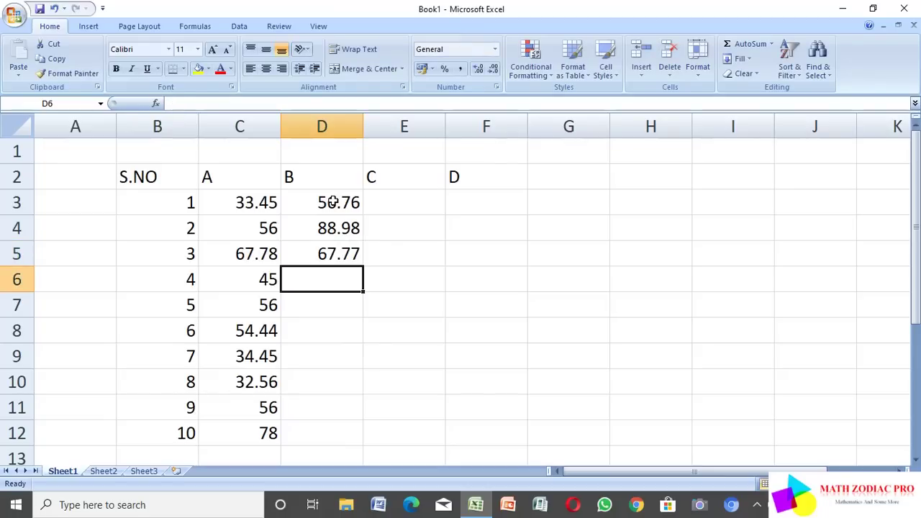
Enter 45.66, 44, 56, 66 and 44 in cells D6 through D10.
{"action": "type", "text": "45."}
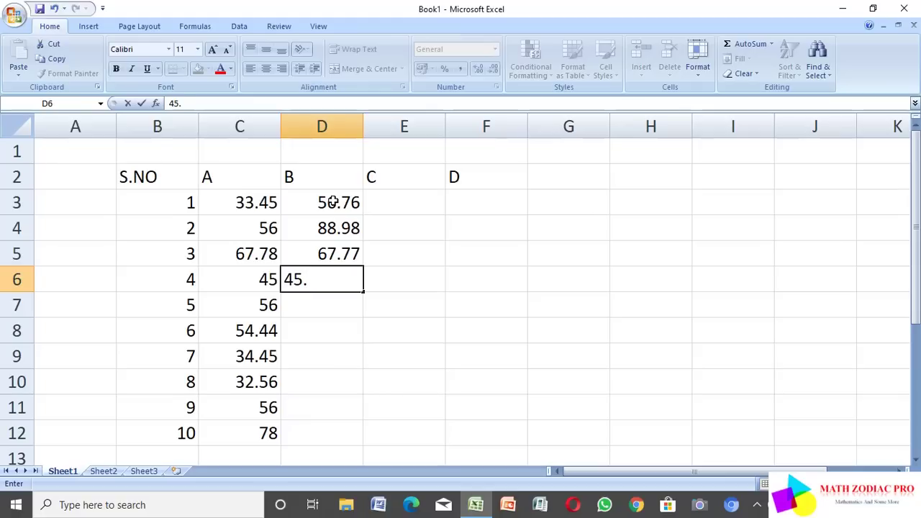
{"action": "type", "text": "66"}
{"action": "key", "text": "Return"}
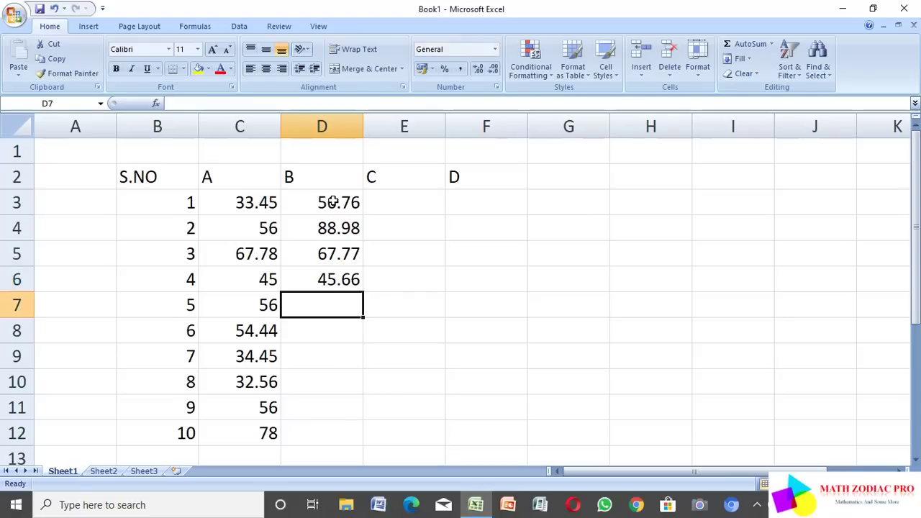
{"action": "type", "text": "44"}
{"action": "key", "text": "Return"}
{"action": "type", "text": "5"}
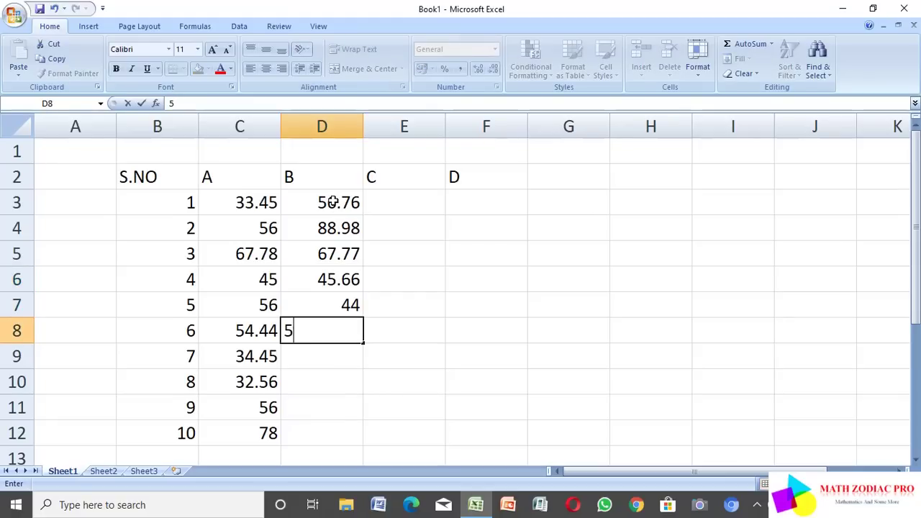
{"action": "type", "text": "6"}
{"action": "key", "text": "Return"}
{"action": "type", "text": "66"}
{"action": "key", "text": "Return"}
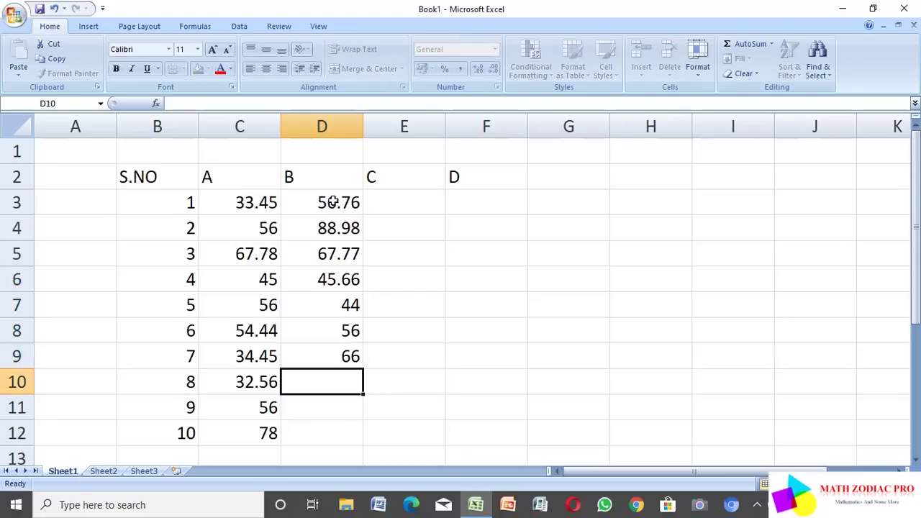
{"action": "type", "text": "44"}
{"action": "key", "text": "Return"}
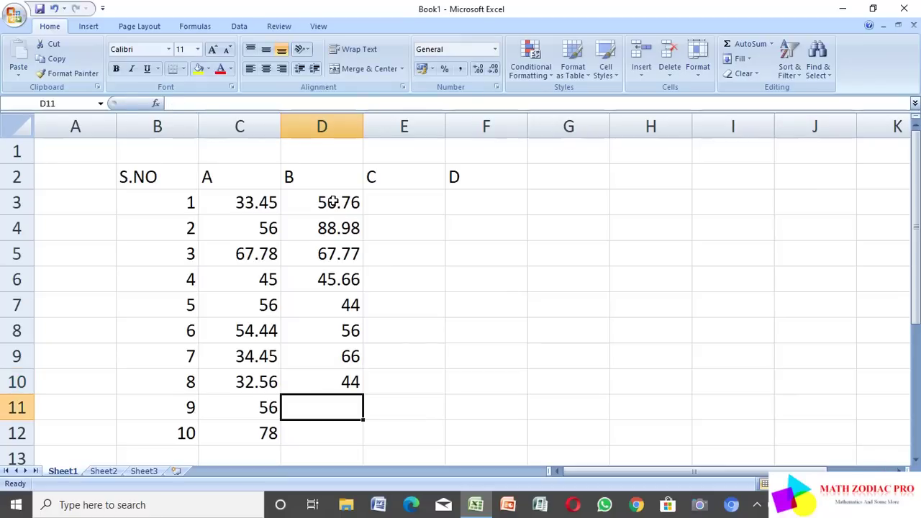
Complete the B column by entering 67.67 and 56.67 in cells D11 and D12.
{"action": "type", "text": "67.67"}
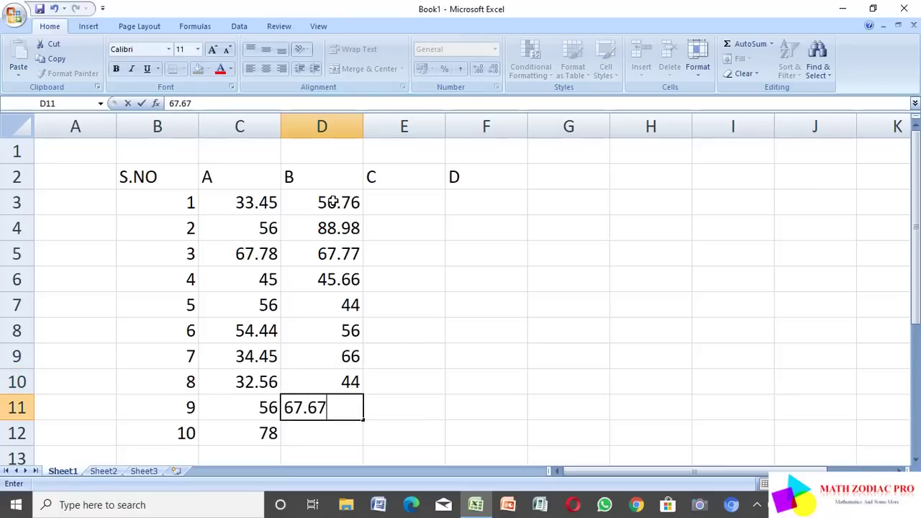
{"action": "key", "text": "Return"}
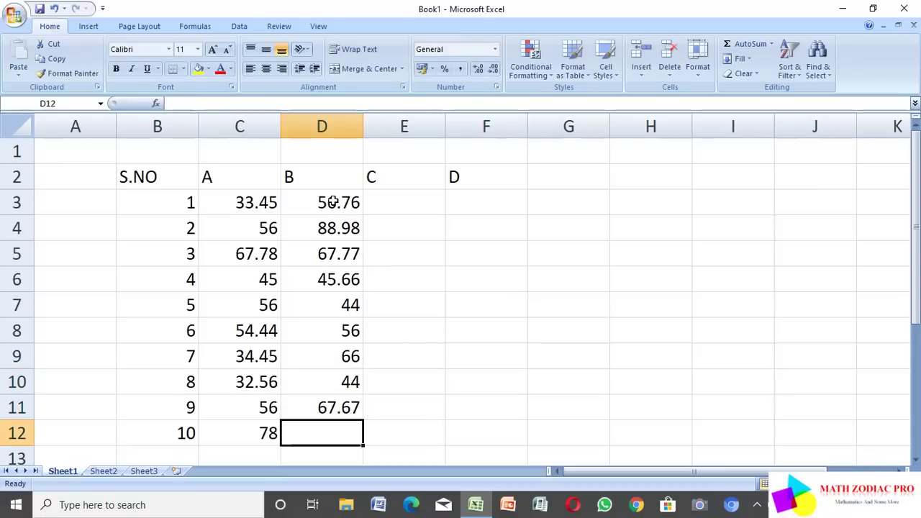
{"action": "type", "text": "56."}
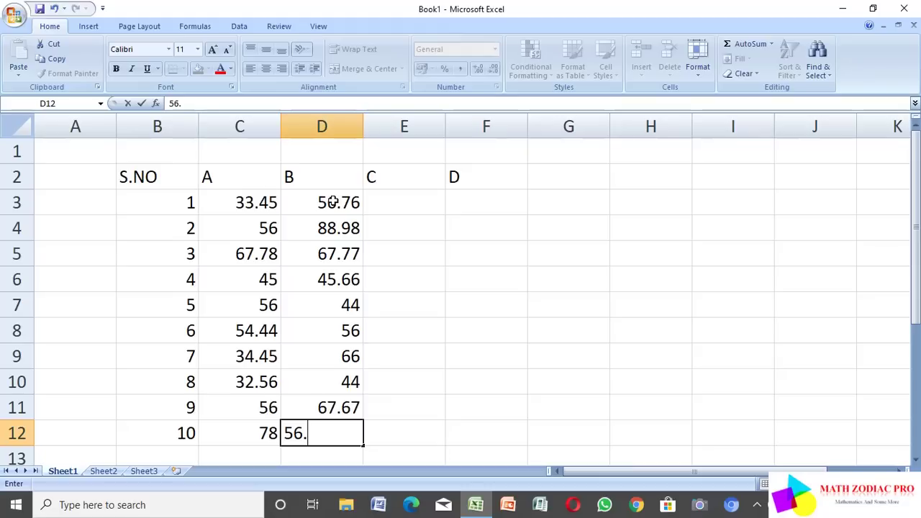
{"action": "type", "text": "67"}
Enter 32.12, 33 and 66 in cells E3 through E5 under header C.
{"action": "left_click", "coordinate": [387, 204]}
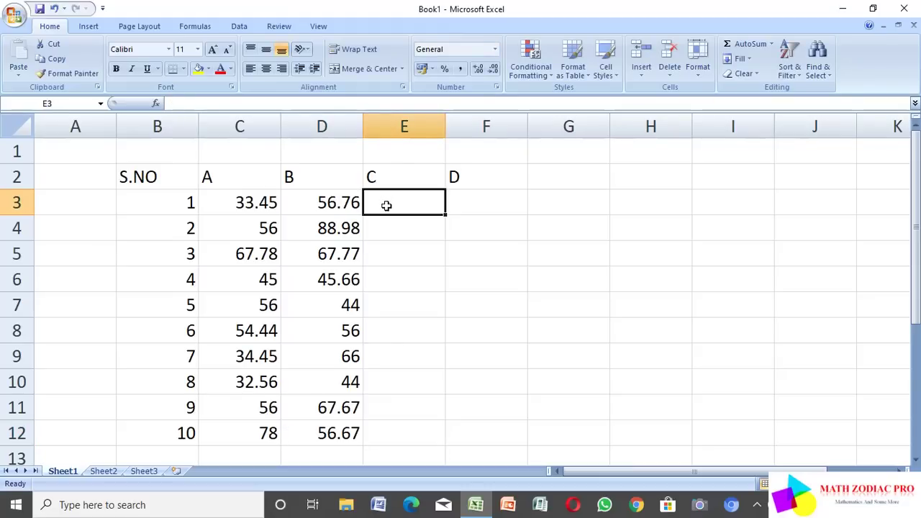
{"action": "type", "text": "32"}
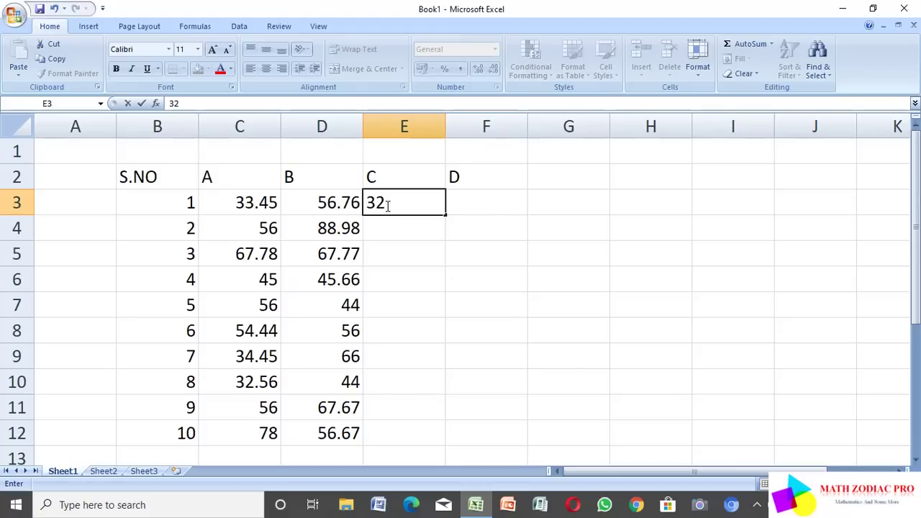
{"action": "type", "text": ".12"}
{"action": "key", "text": "Return"}
{"action": "type", "text": "33"}
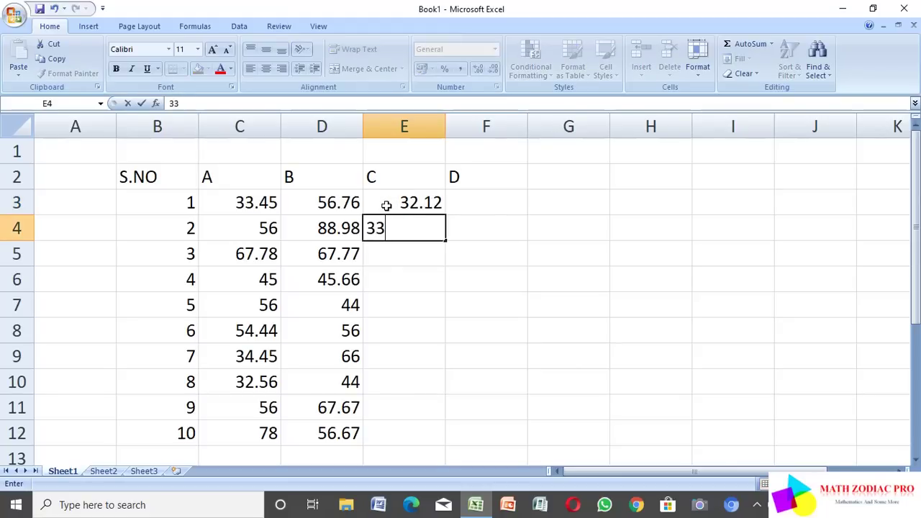
{"action": "key", "text": "Return"}
{"action": "type", "text": "66"}
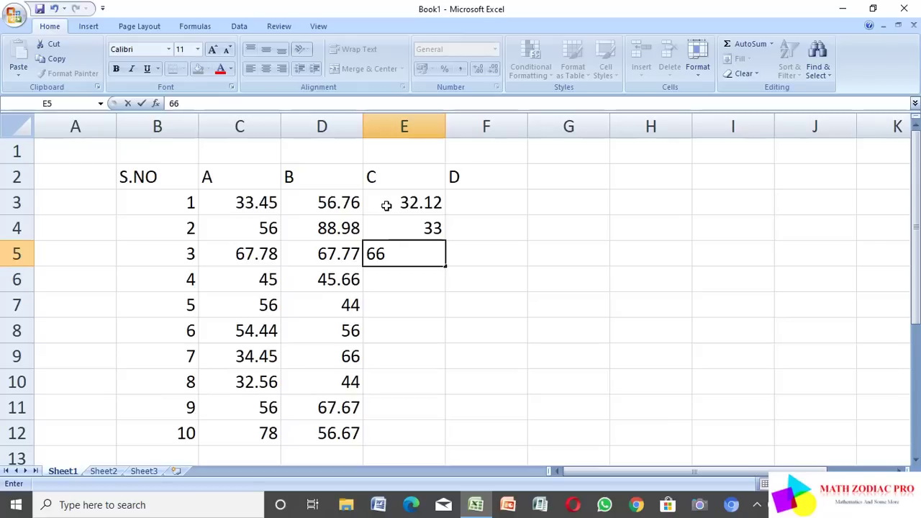
{"action": "key", "text": "Return"}
Enter 77, 45 and 67.89 in cells E6 through E8.
{"action": "type", "text": "77"}
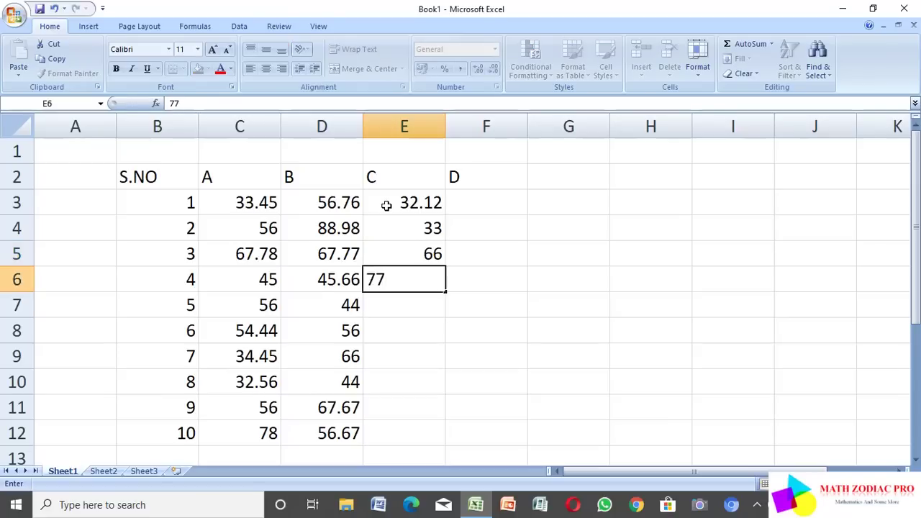
{"action": "key", "text": "Return"}
{"action": "type", "text": "45"}
{"action": "key", "text": "Return"}
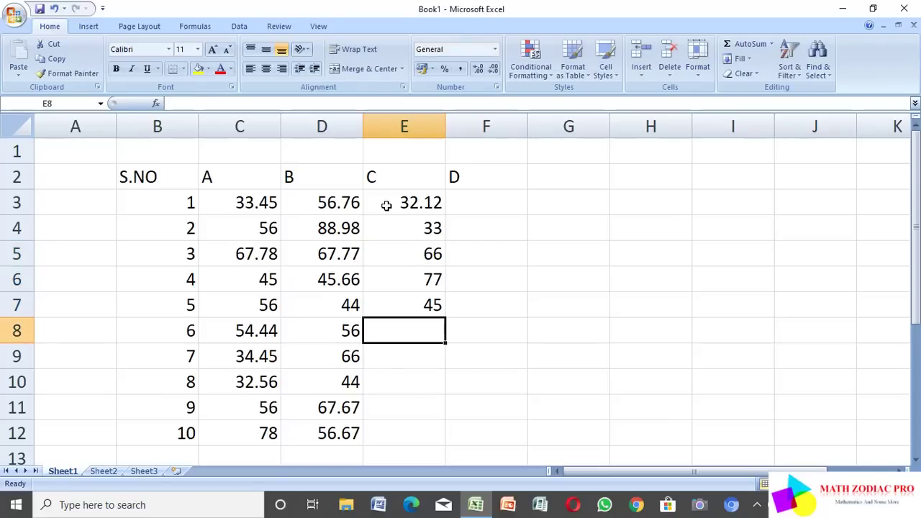
{"action": "type", "text": "67.89"}
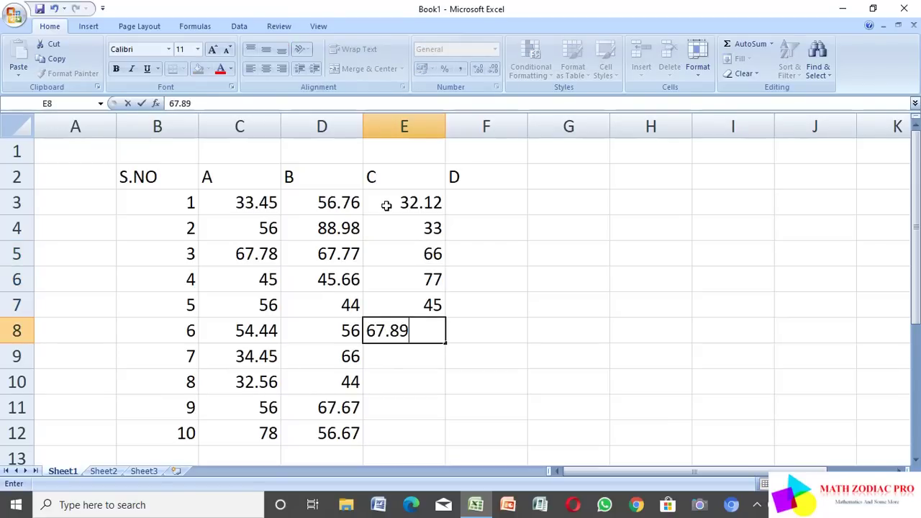
{"action": "key", "text": "Return"}
Complete the C column by entering 89, 67, 45 and 33 in cells E9 through E12.
{"action": "type", "text": "89"}
{"action": "key", "text": "Return"}
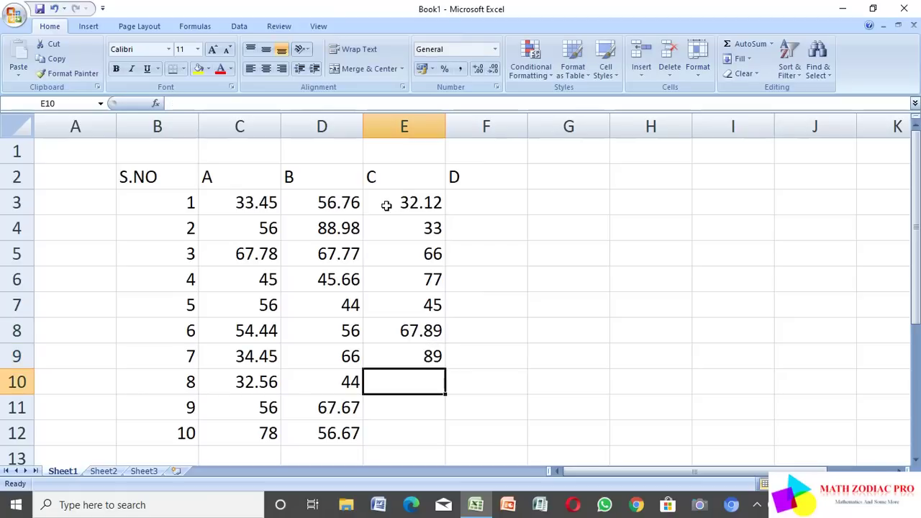
{"action": "type", "text": "67"}
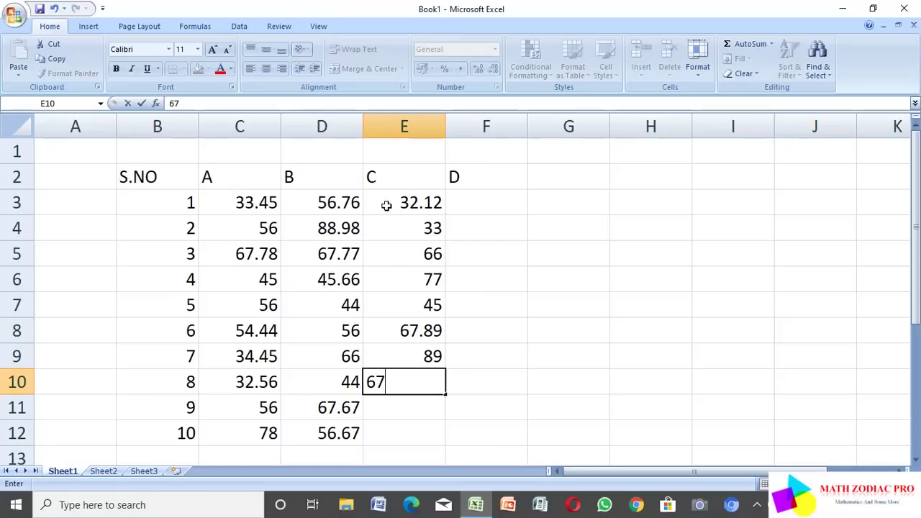
{"action": "key", "text": "Return"}
{"action": "type", "text": "45"}
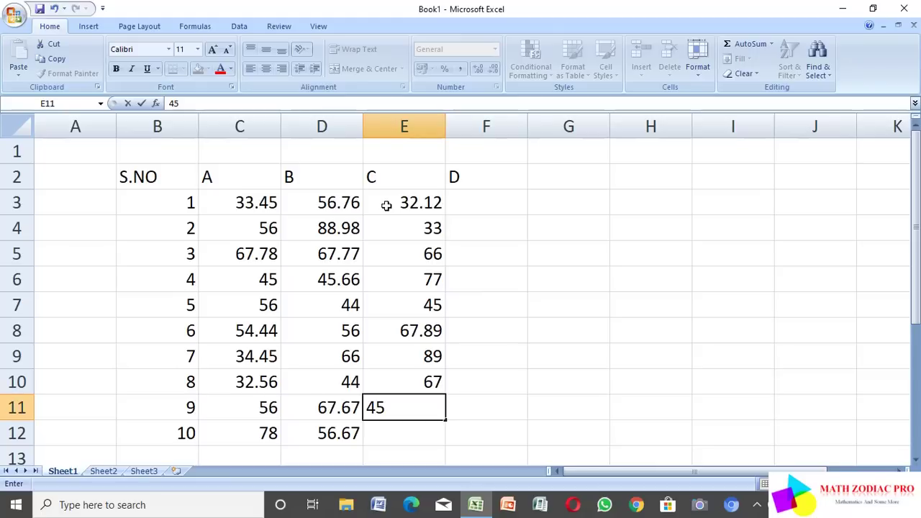
{"action": "key", "text": "Up"}
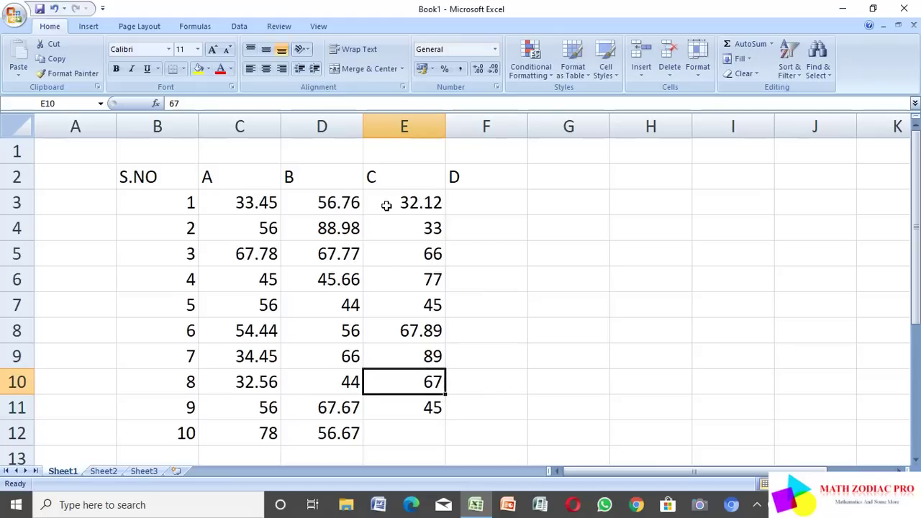
{"action": "key", "text": "Down"}
{"action": "key", "text": "Down"}
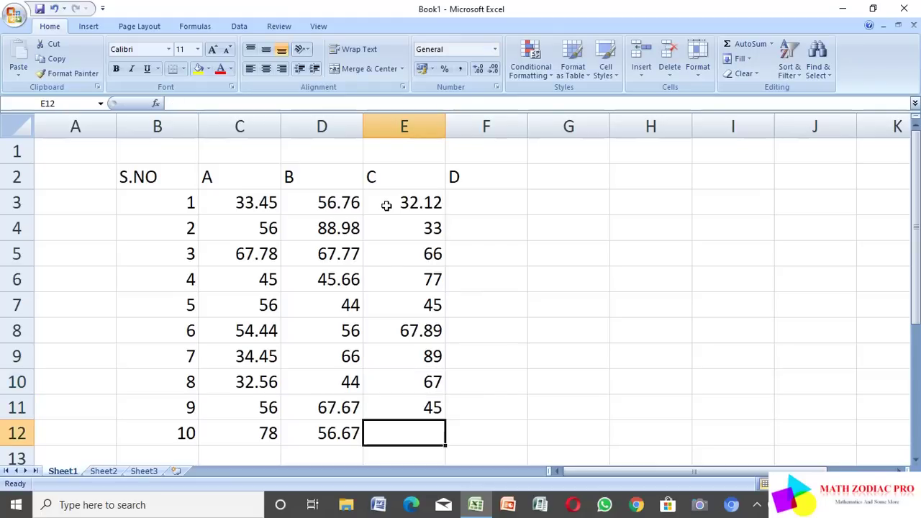
{"action": "type", "text": "33"}
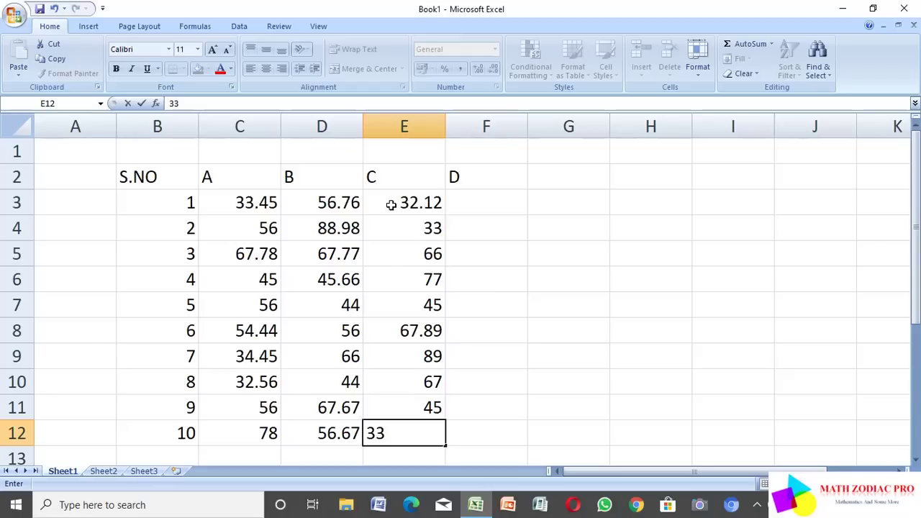
Enter 76, 77 and 78.66 in cells F3 through F5 under header D.
{"action": "left_click", "coordinate": [472, 203]}
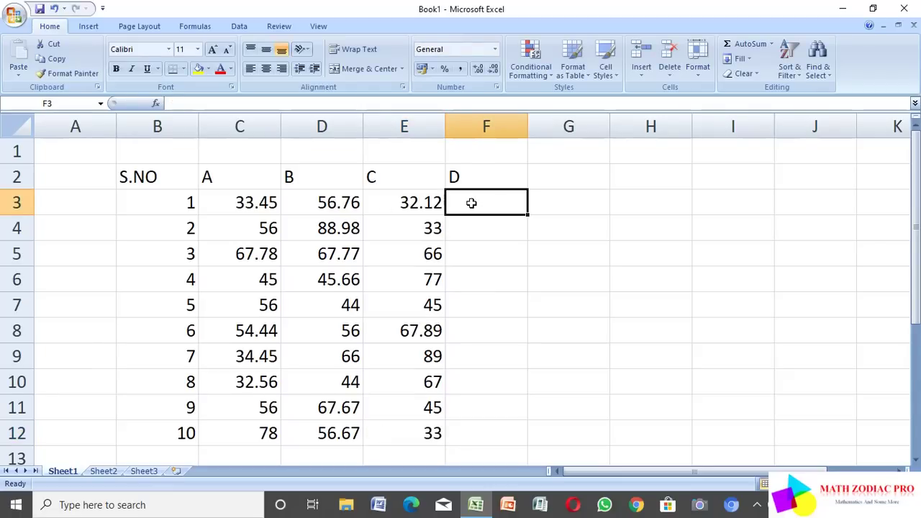
{"action": "type", "text": "76"}
{"action": "key", "text": "Return"}
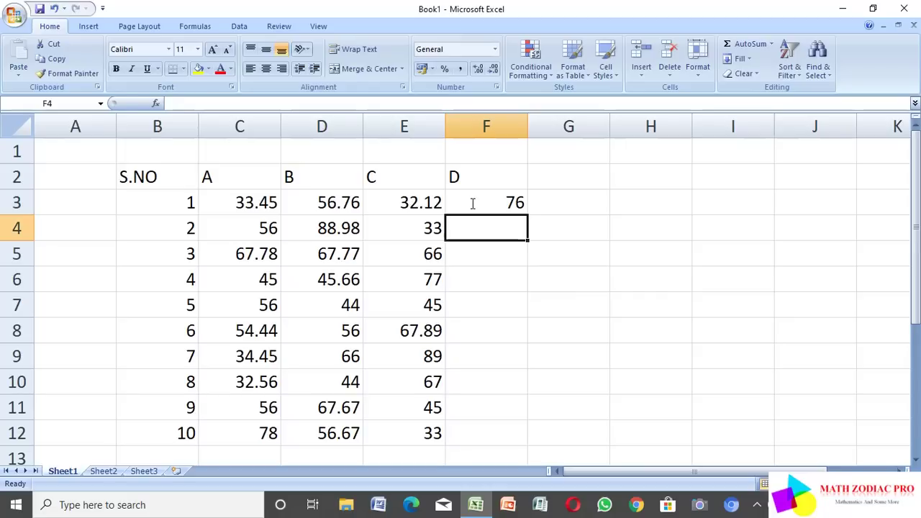
{"action": "type", "text": "77"}
{"action": "key", "text": "Return"}
{"action": "type", "text": "78.66"}
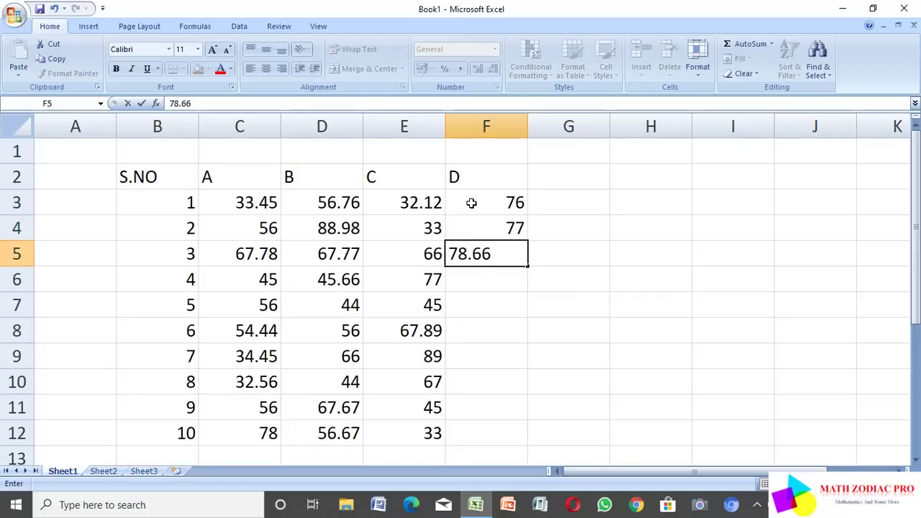
{"action": "key", "text": "Return"}
Enter 55.67, 55 and 55 in cells F6 through F8.
{"action": "type", "text": "55"}
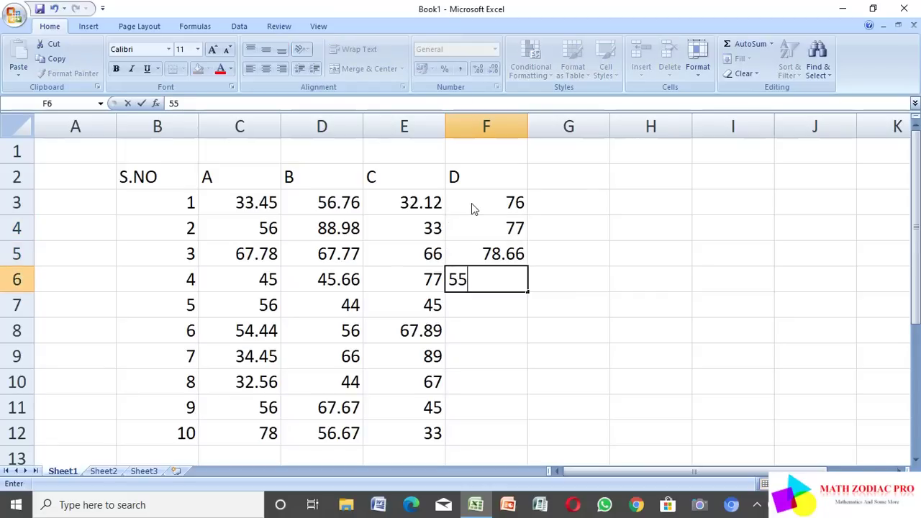
{"action": "type", "text": ".67"}
{"action": "key", "text": "Return"}
{"action": "type", "text": "55"}
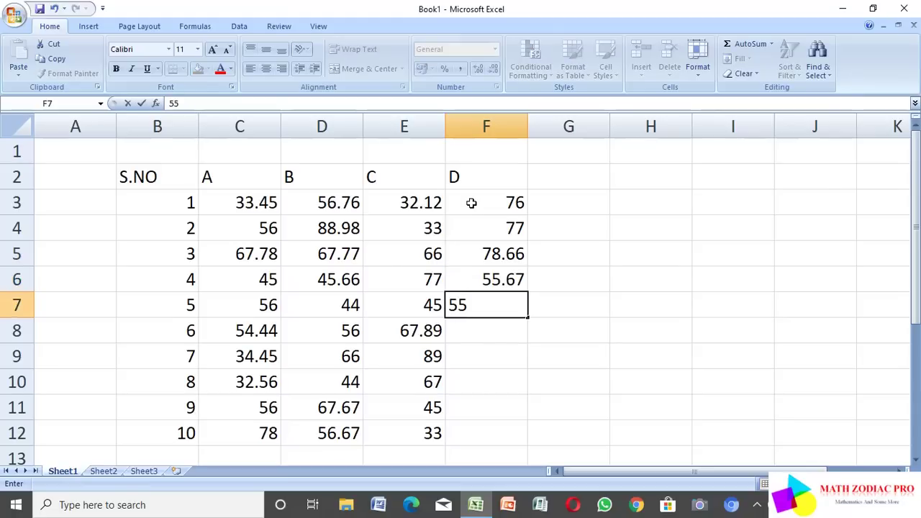
{"action": "key", "text": "Return"}
{"action": "type", "text": "55"}
{"action": "key", "text": "Return"}
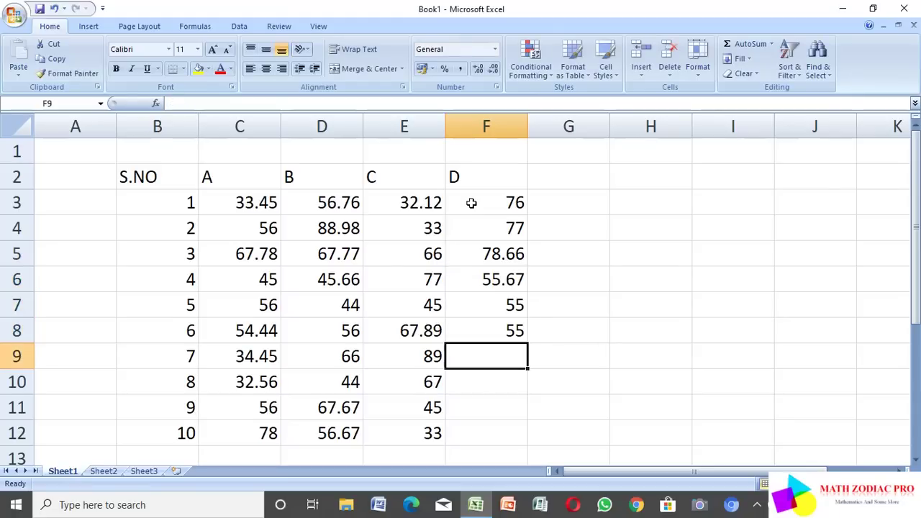
Complete the D column by entering 45, 55.98, 45 and 56 in cells F9 through F12.
{"action": "type", "text": "45"}
{"action": "key", "text": "Return"}
{"action": "type", "text": "55.9"}
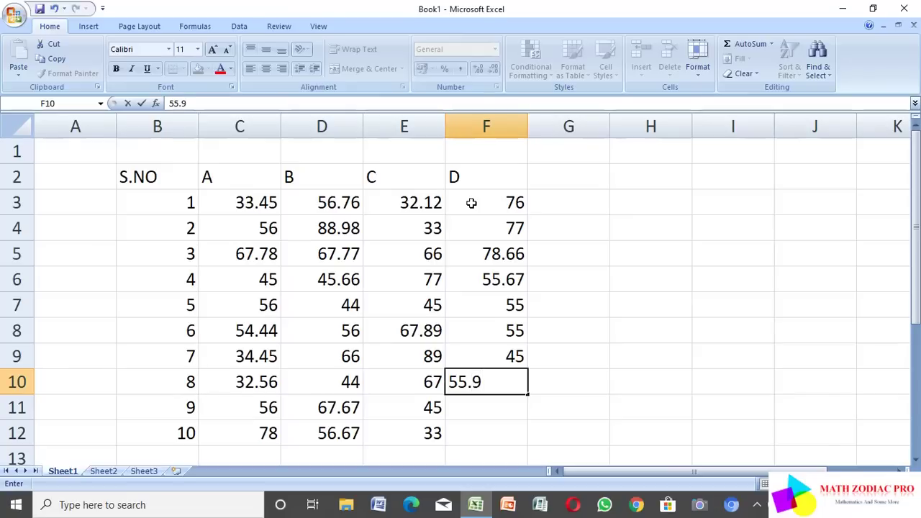
{"action": "type", "text": "8"}
{"action": "key", "text": "Return"}
{"action": "type", "text": "45"}
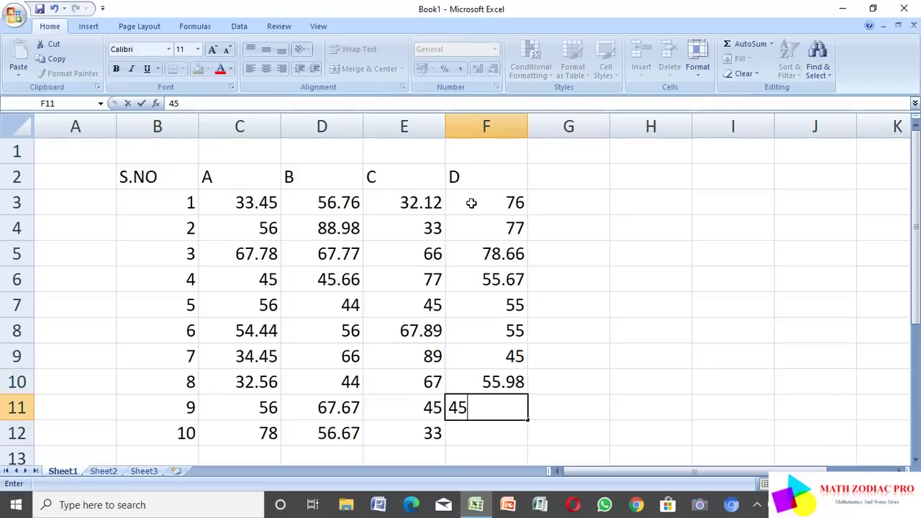
{"action": "key", "text": "Return"}
{"action": "type", "text": "56"}
{"action": "key", "text": "Return"}
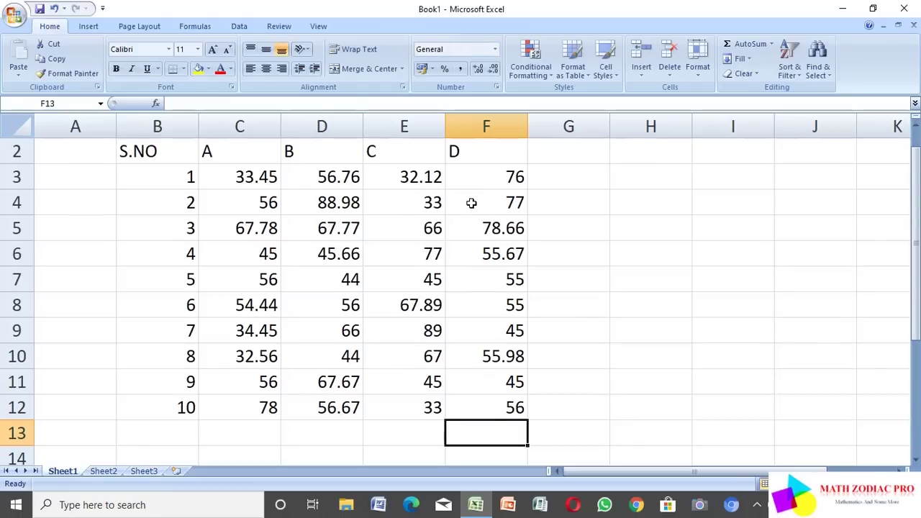
Center the contents of the whole table, cells B2 through F12, horizontally.
{"action": "scroll", "coordinate": [472, 203], "scroll_direction": "down", "scroll_amount": 1}
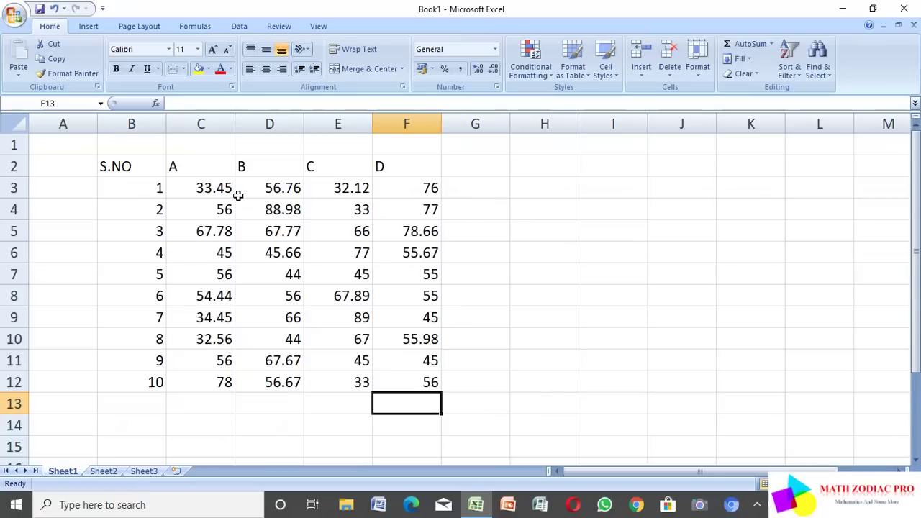
{"action": "left_click_drag", "start_coordinate": [106, 164], "coordinate": [401, 380]}
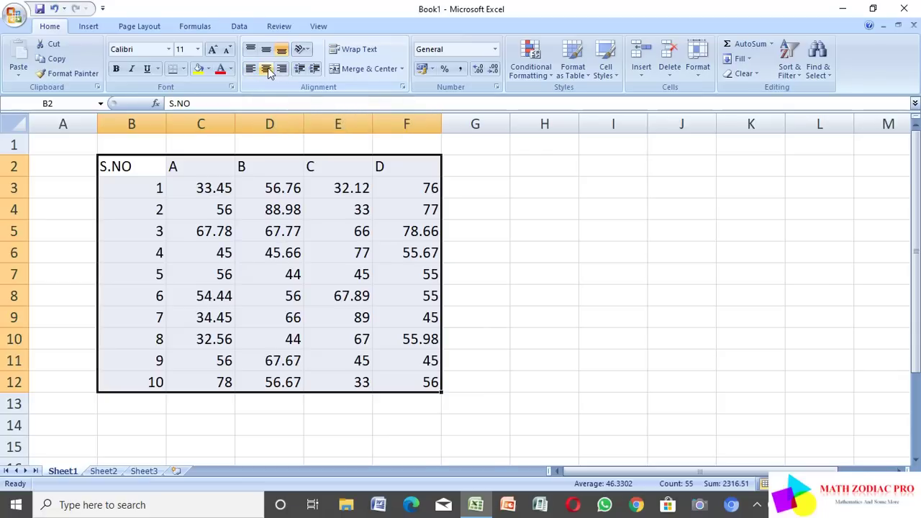
{"action": "left_click", "coordinate": [267, 69]}
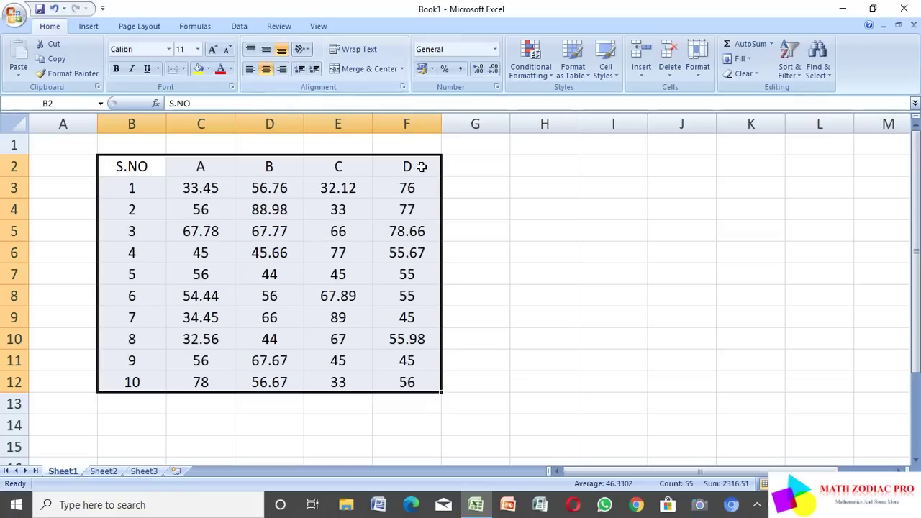
{"action": "left_click", "coordinate": [467, 185]}
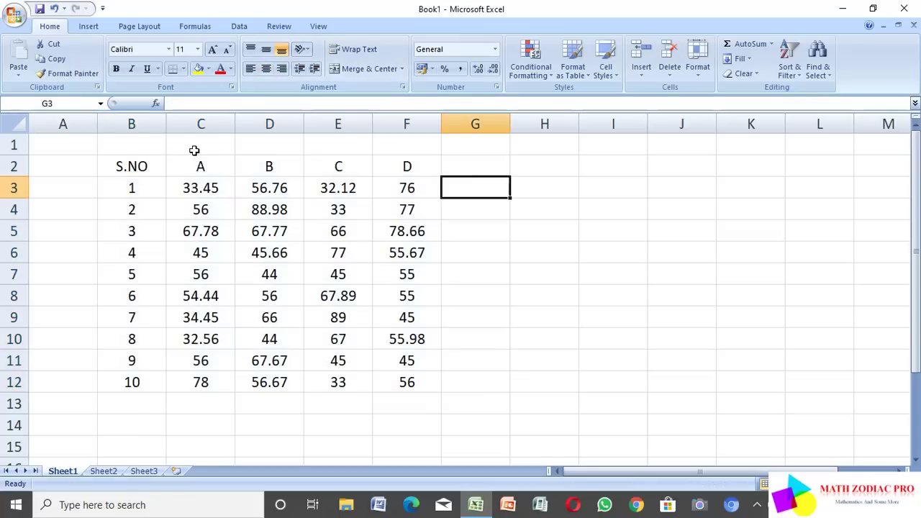
Widen worksheet columns B, C, D, E and F so the table's cells have more room.
{"action": "scroll", "coordinate": [208, 190], "scroll_direction": "down", "scroll_amount": 2}
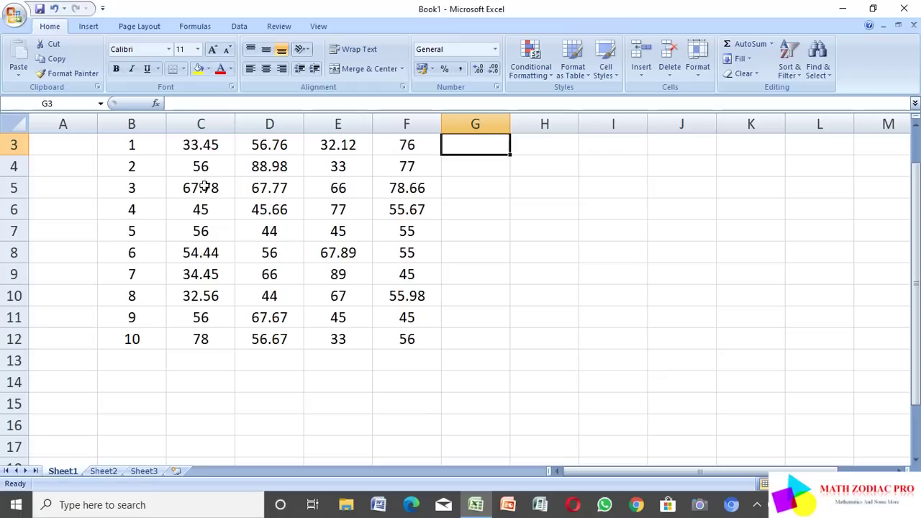
{"action": "left_click", "coordinate": [167, 119]}
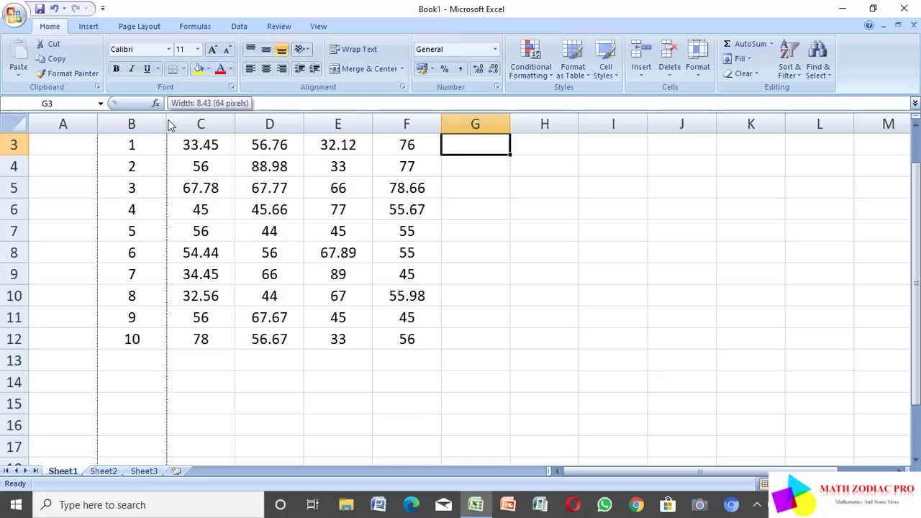
{"action": "left_click_drag", "start_coordinate": [169, 119], "coordinate": [185, 123]}
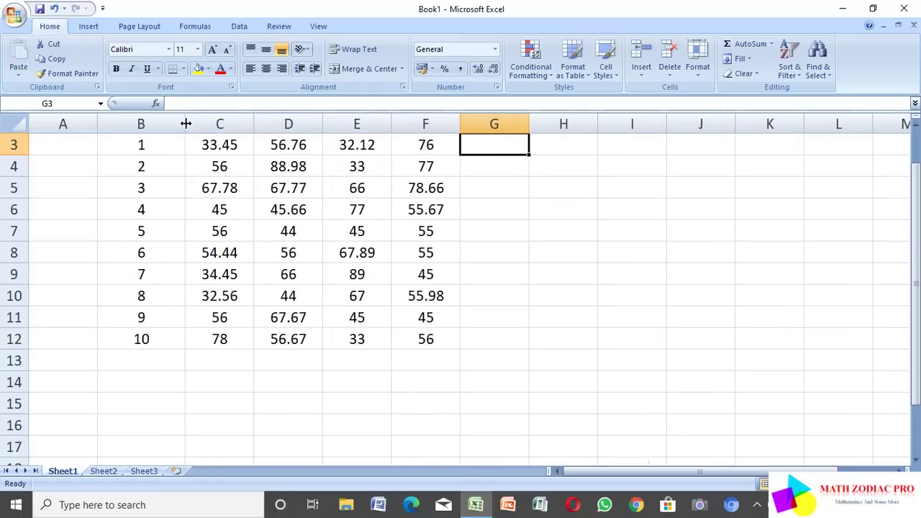
{"action": "left_click", "coordinate": [254, 126]}
{"action": "left_click_drag", "start_coordinate": [254, 126], "coordinate": [292, 126]}
{"action": "left_click", "coordinate": [362, 125]}
{"action": "left_click_drag", "start_coordinate": [362, 126], "coordinate": [394, 126]}
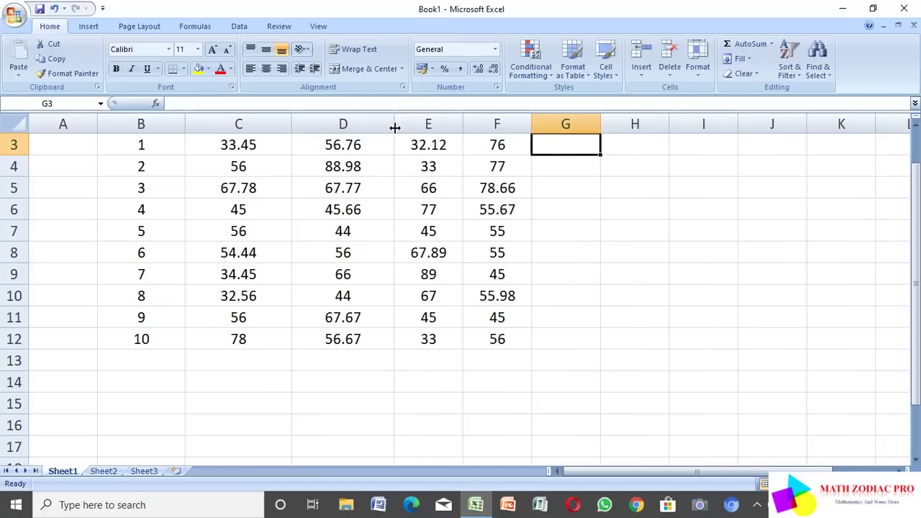
{"action": "left_click_drag", "start_coordinate": [462, 126], "coordinate": [489, 126]}
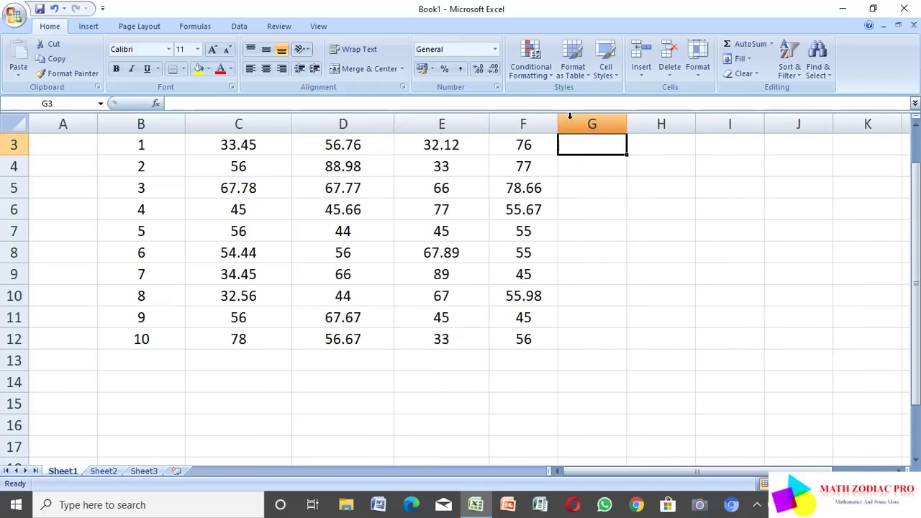
{"action": "left_click_drag", "start_coordinate": [558, 123], "coordinate": [574, 123]}
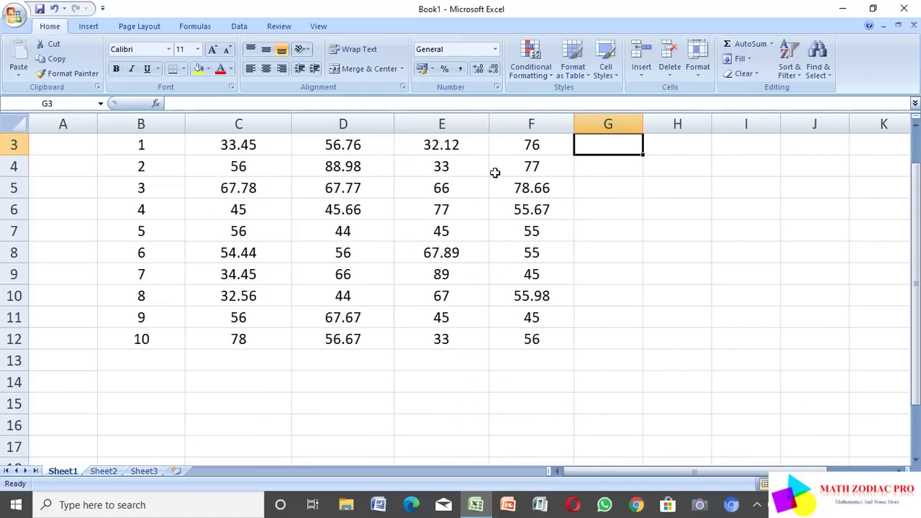
Label cells B13, B14 and B15 below the table MEAN, MEDIAN and MODE.
{"action": "scroll", "coordinate": [495, 173], "scroll_direction": "up", "scroll_amount": 1}
{"action": "left_click", "coordinate": [141, 382]}
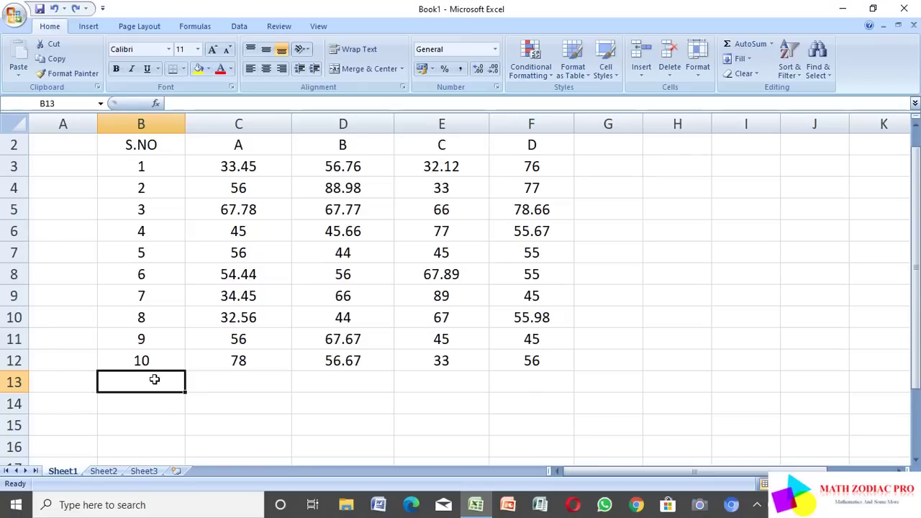
{"action": "type", "text": "MEAN"}
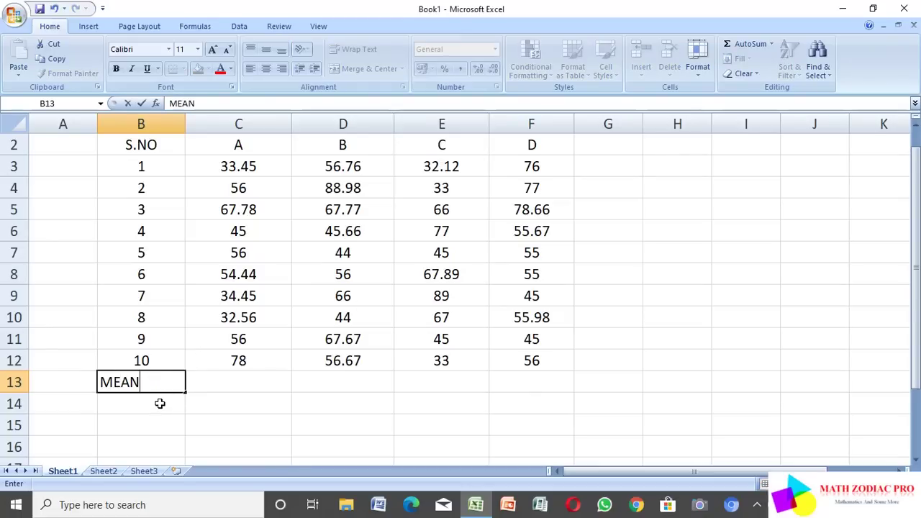
{"action": "left_click", "coordinate": [160, 403]}
{"action": "type", "text": "MEDIAN"}
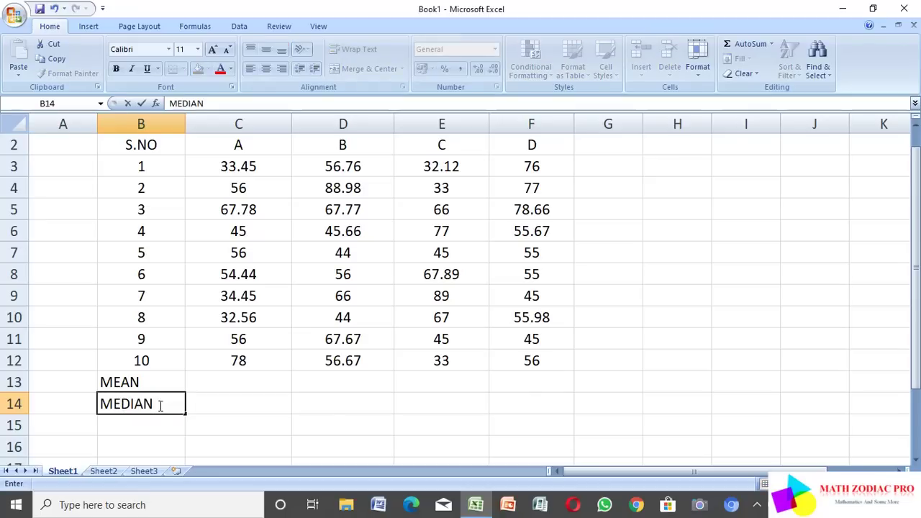
{"action": "left_click", "coordinate": [153, 420]}
{"action": "type", "text": "MODE"}
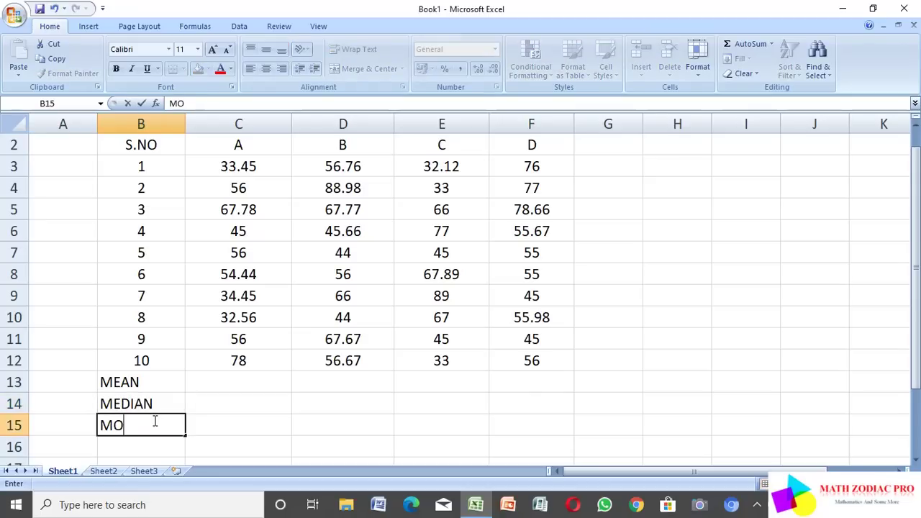
Enter STANDARD DEVIATION in cell B16 and widen worksheet column B to fit the label.
{"action": "left_click", "coordinate": [138, 453]}
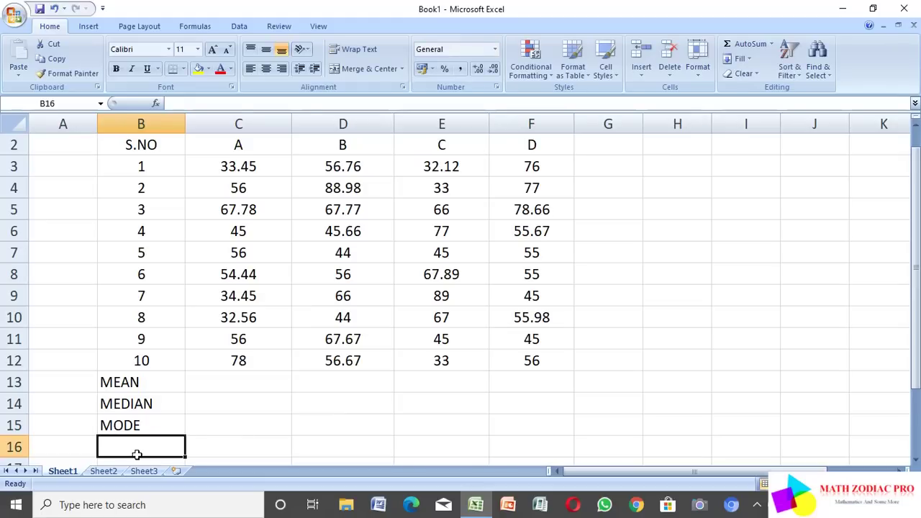
{"action": "type", "text": "ST"}
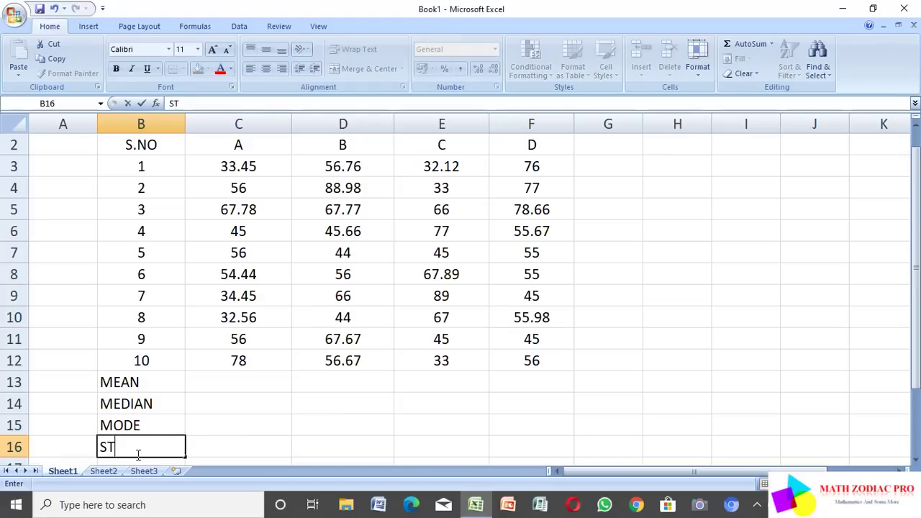
{"action": "type", "text": "ANDARD DEV"}
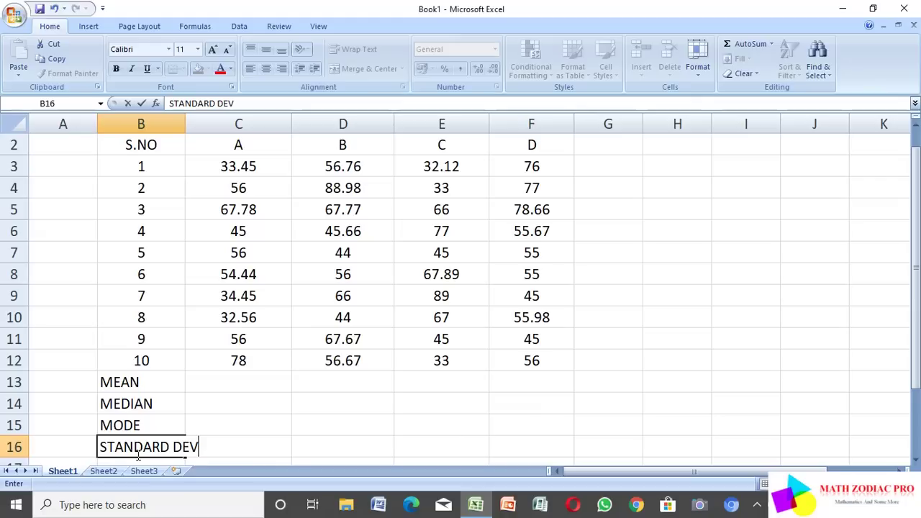
{"action": "type", "text": "IATION"}
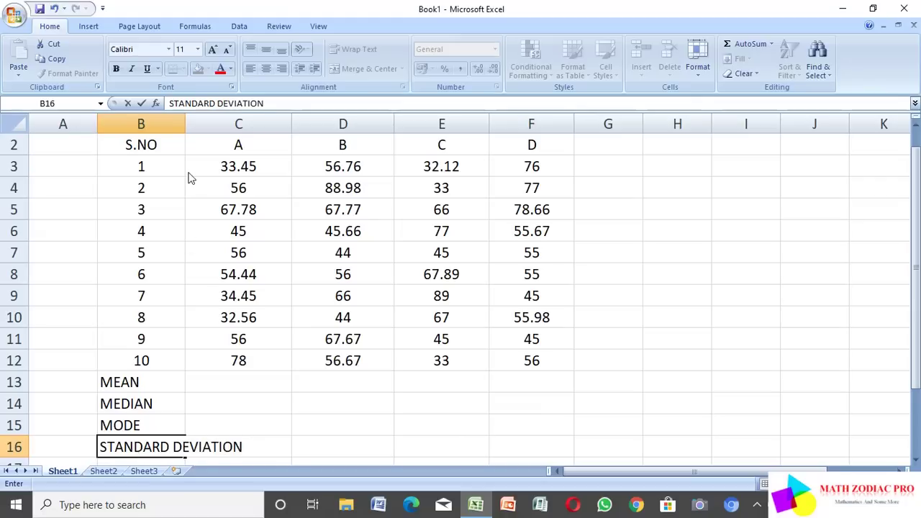
{"action": "left_click", "coordinate": [187, 124]}
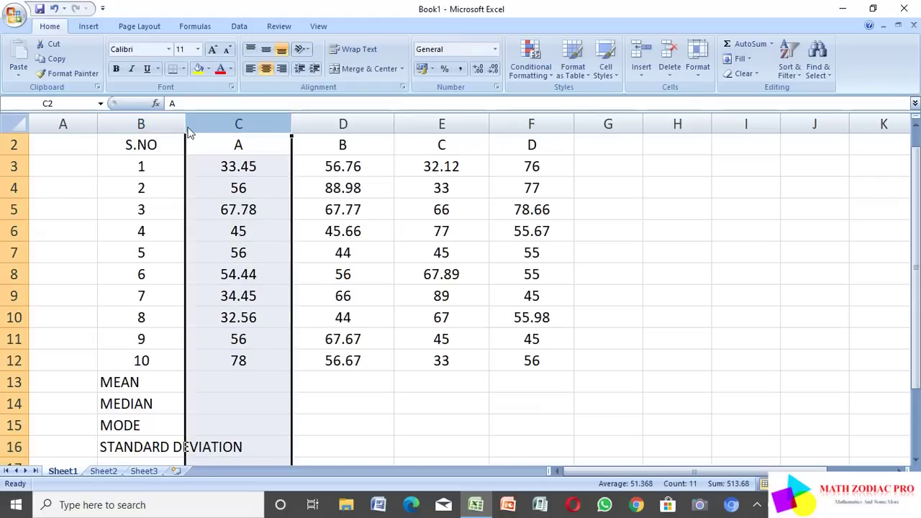
{"action": "left_click_drag", "start_coordinate": [185, 125], "coordinate": [253, 130]}
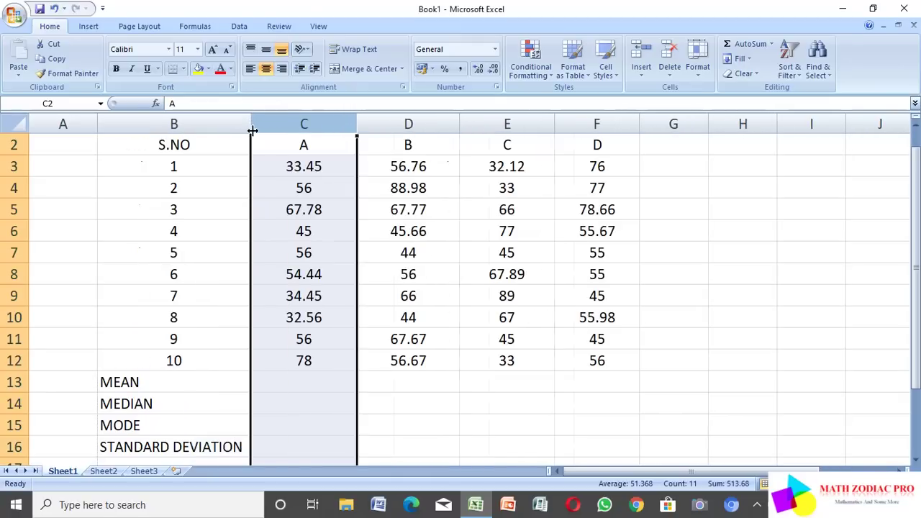
Calculate the mean of the A data in cell C13 with =AVERAGE(C3:C12).
{"action": "left_click", "coordinate": [269, 387]}
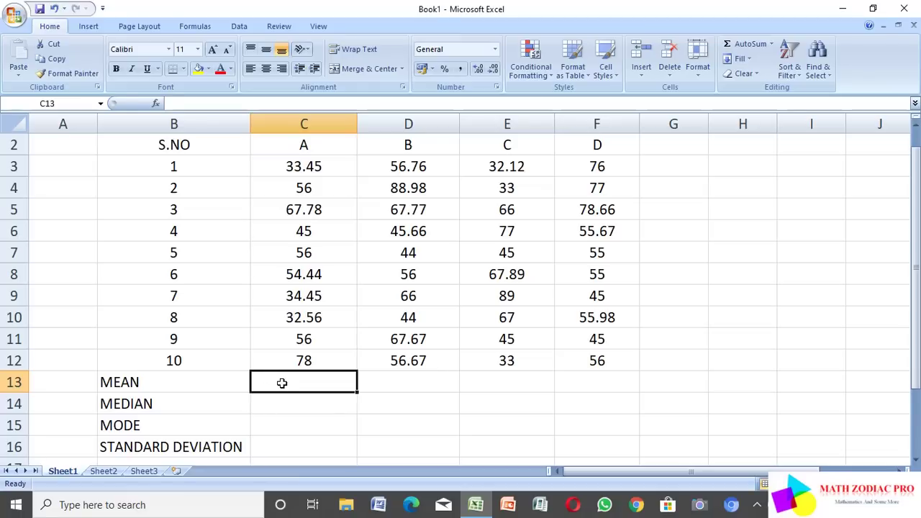
{"action": "type", "text": "="}
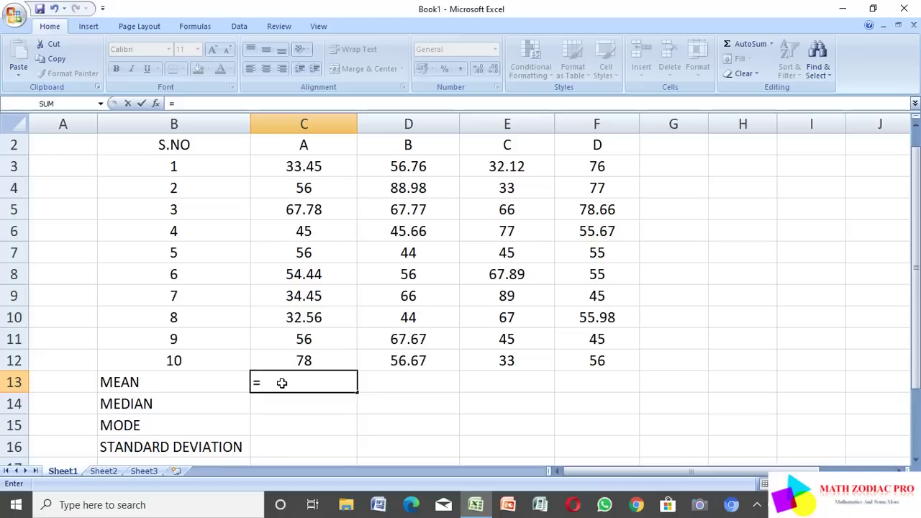
{"action": "type", "text": "AVERA"}
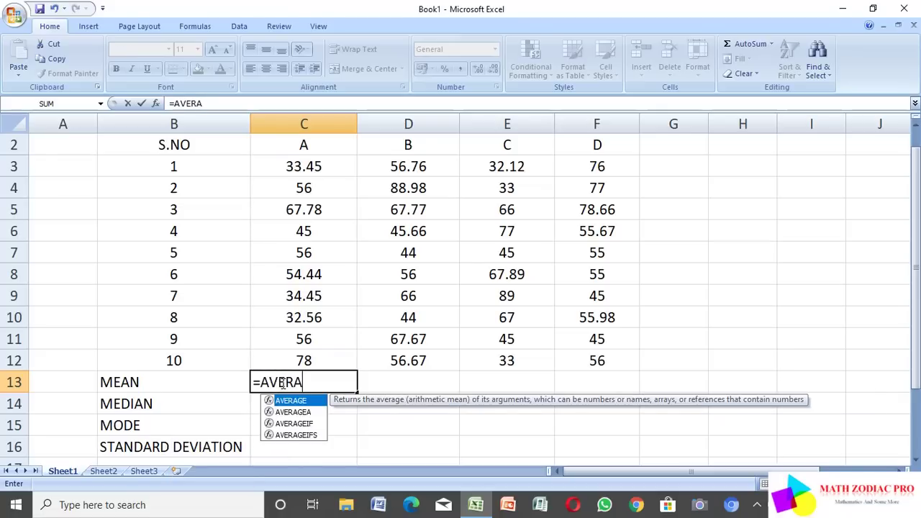
{"action": "type", "text": "GE("}
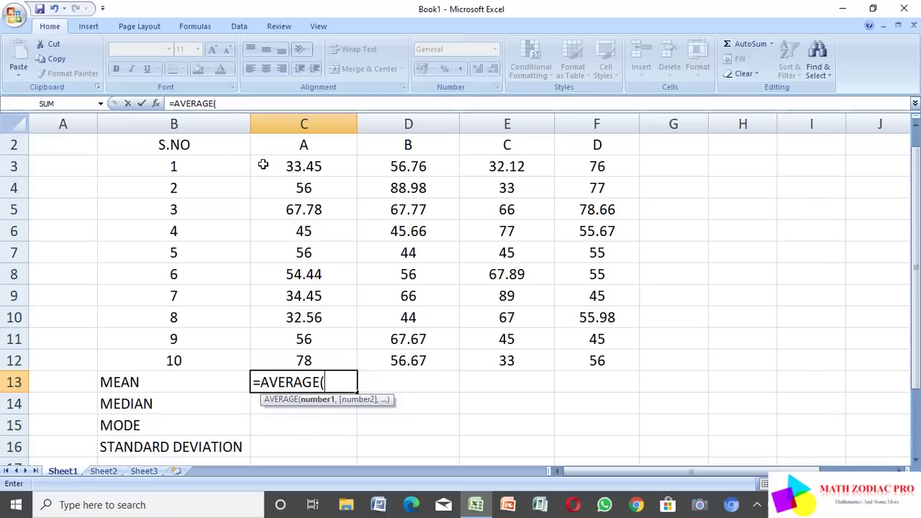
{"action": "left_click_drag", "start_coordinate": [263, 165], "coordinate": [310, 361]}
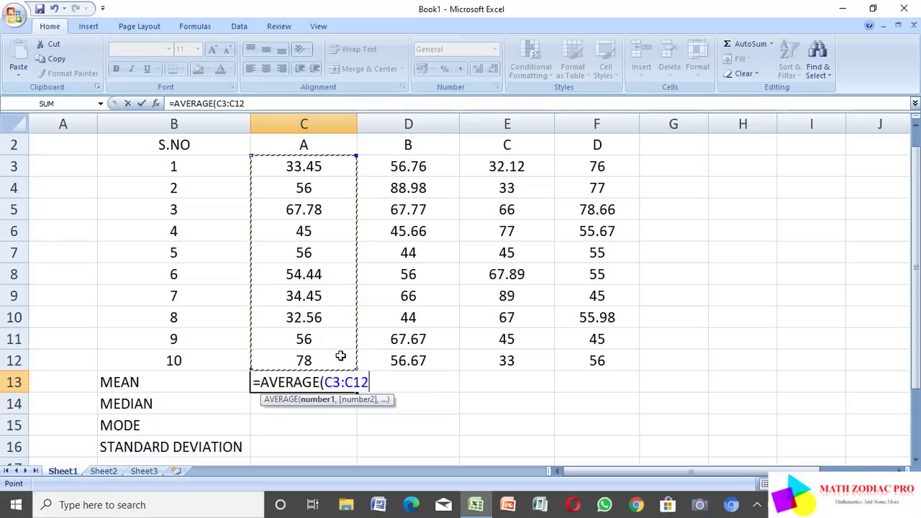
{"action": "type", "text": ")"}
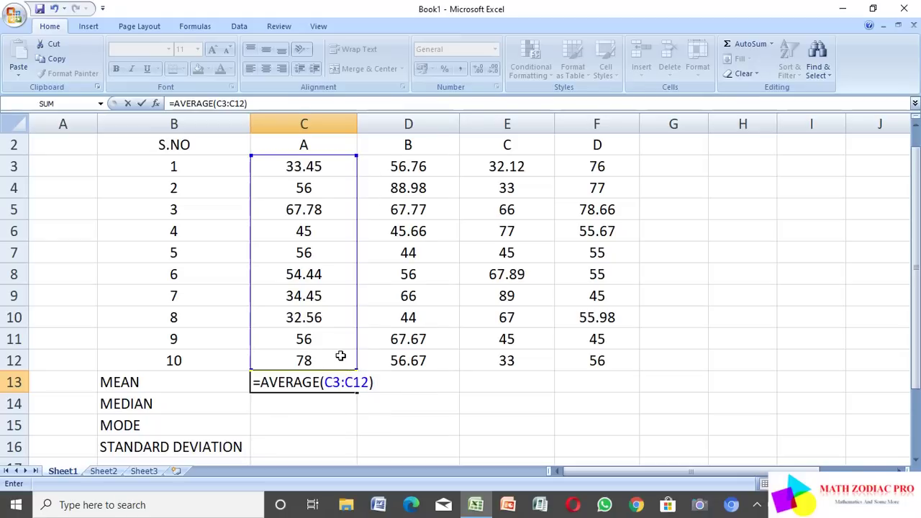
{"action": "key", "text": "Return"}
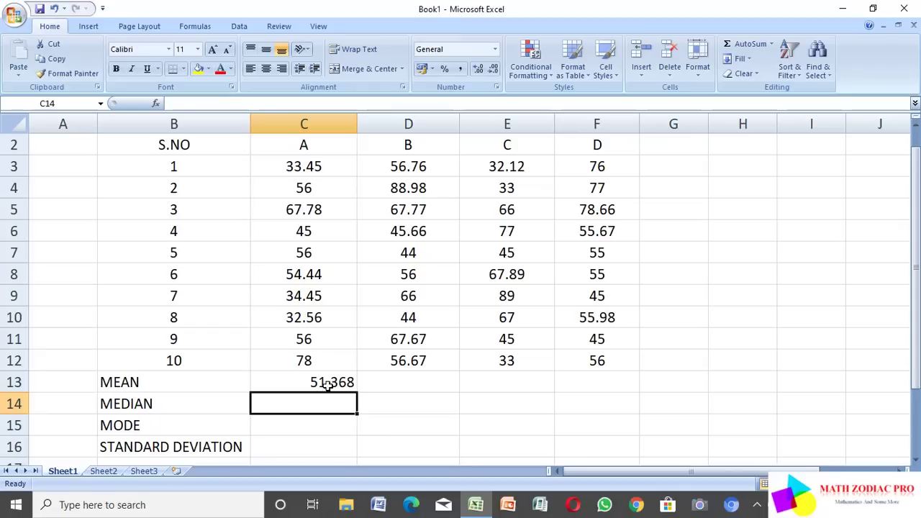
Fill the mean formula from cell C13 across the MEAN row to F13.
{"action": "left_click", "coordinate": [334, 382]}
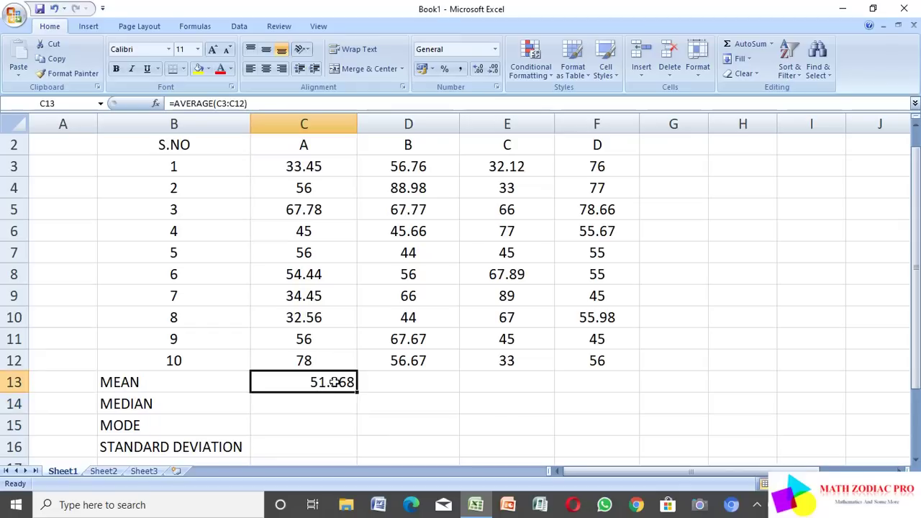
{"action": "left_click", "coordinate": [396, 387]}
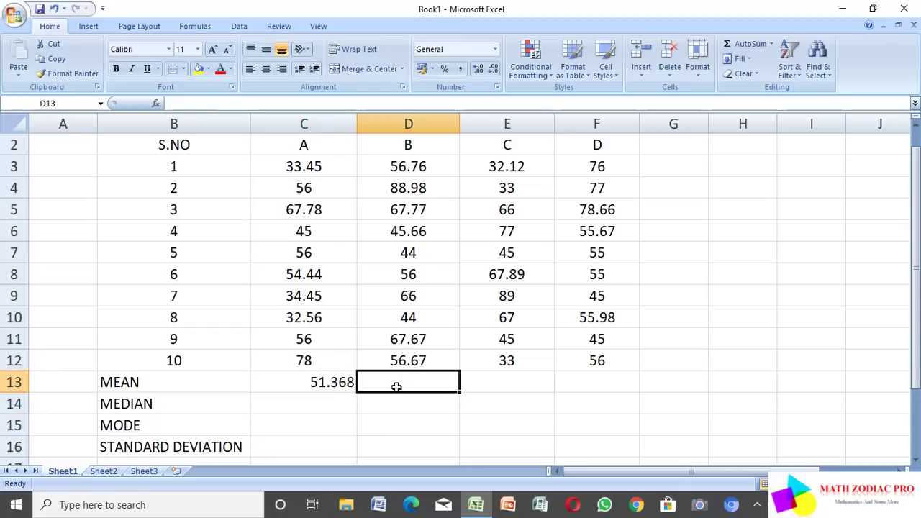
{"action": "left_click", "coordinate": [340, 384]}
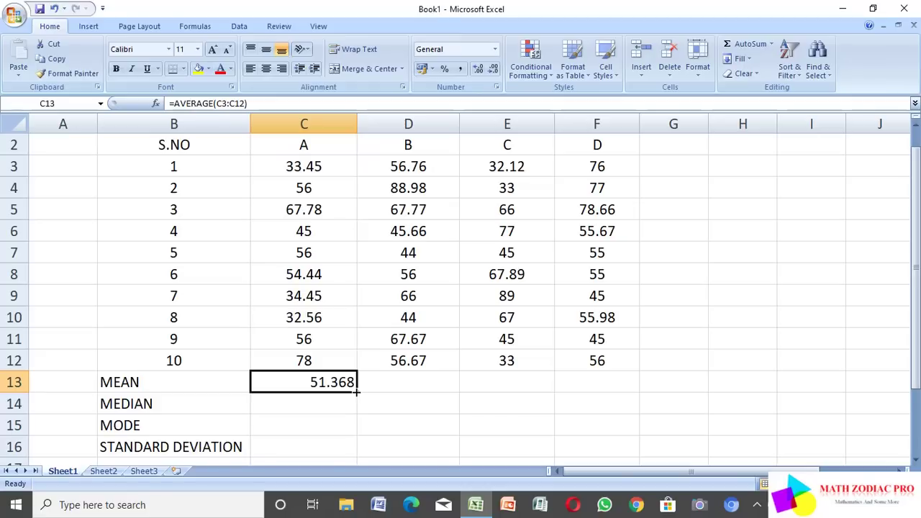
{"action": "left_click_drag", "start_coordinate": [357, 392], "coordinate": [616, 379]}
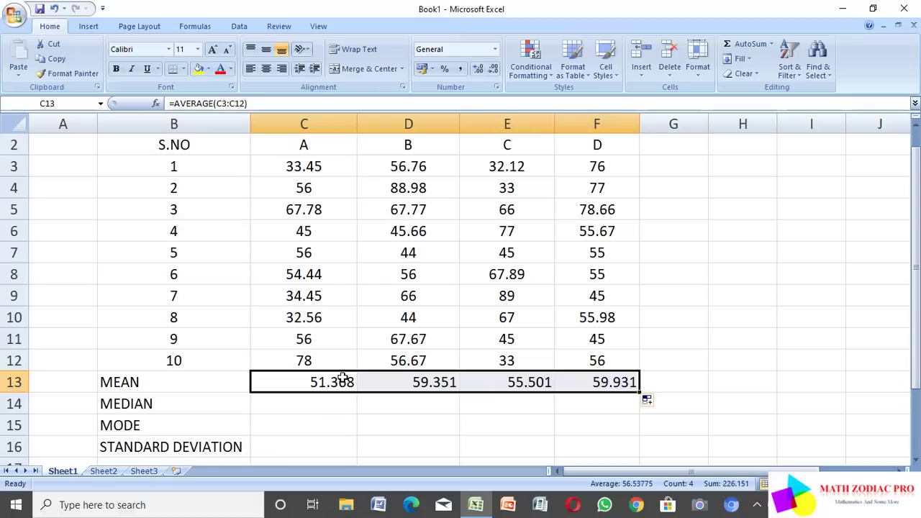
Undo the fill across the MEAN row and the formula entry in cell C13.
{"action": "left_click", "coordinate": [52, 9]}
{"action": "left_click", "coordinate": [53, 8]}
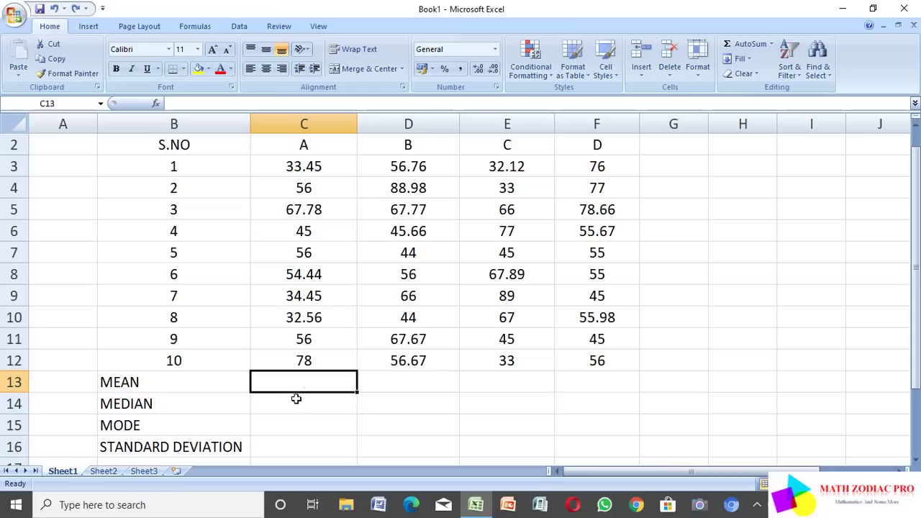
Enter =AVERAGE(C3:C12) in cell C13 and fill the formula across to F13 for the means of all four data columns.
{"action": "type", "text": "="}
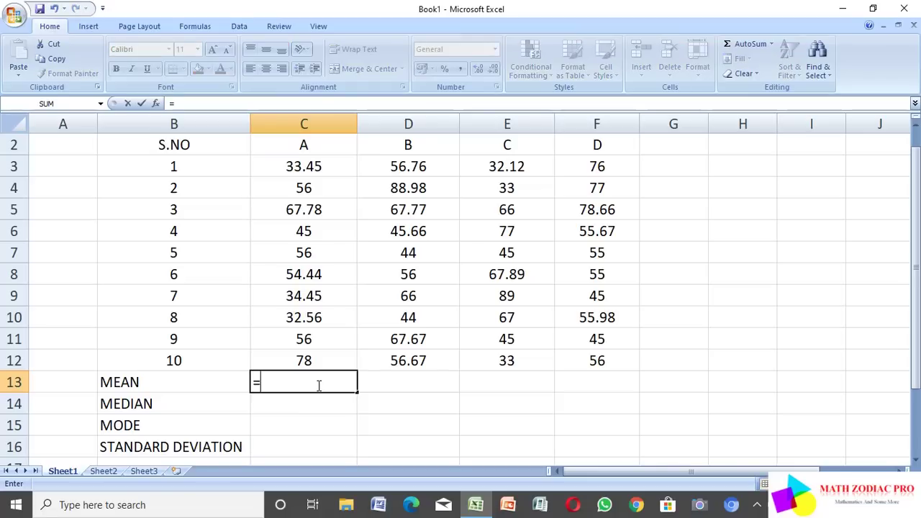
{"action": "type", "text": "AVERAG"}
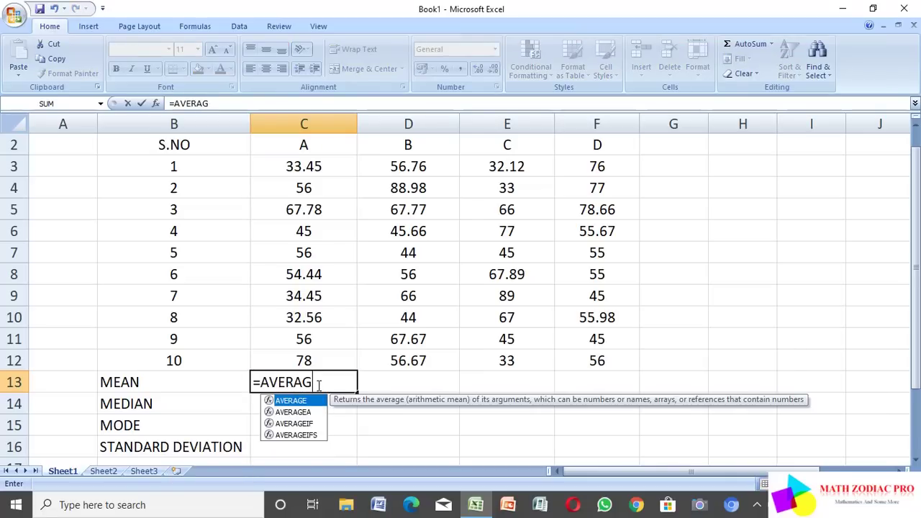
{"action": "type", "text": "E("}
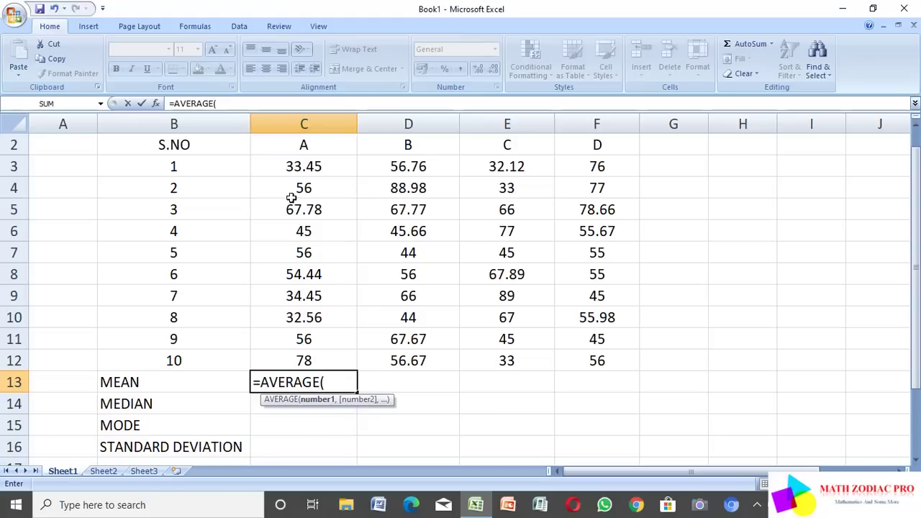
{"action": "left_click", "coordinate": [268, 167]}
{"action": "left_click_drag", "start_coordinate": [268, 166], "coordinate": [333, 353]}
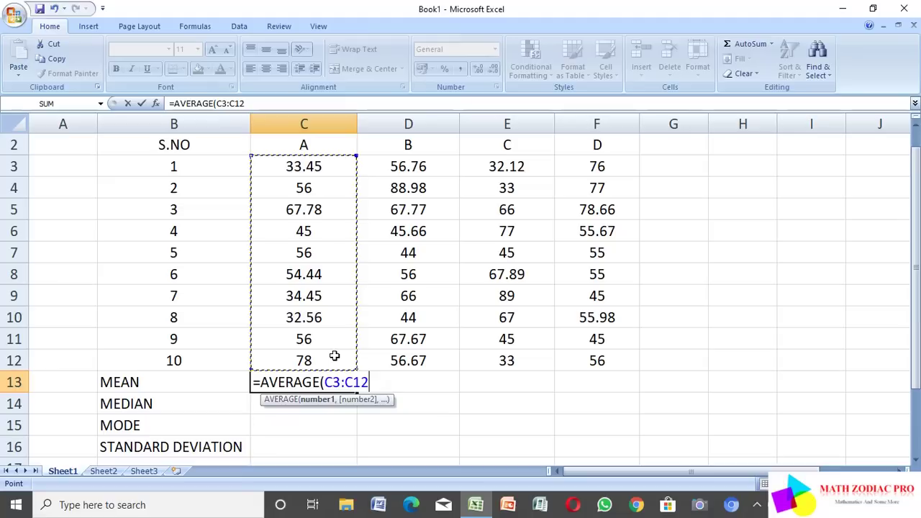
{"action": "type", "text": ")"}
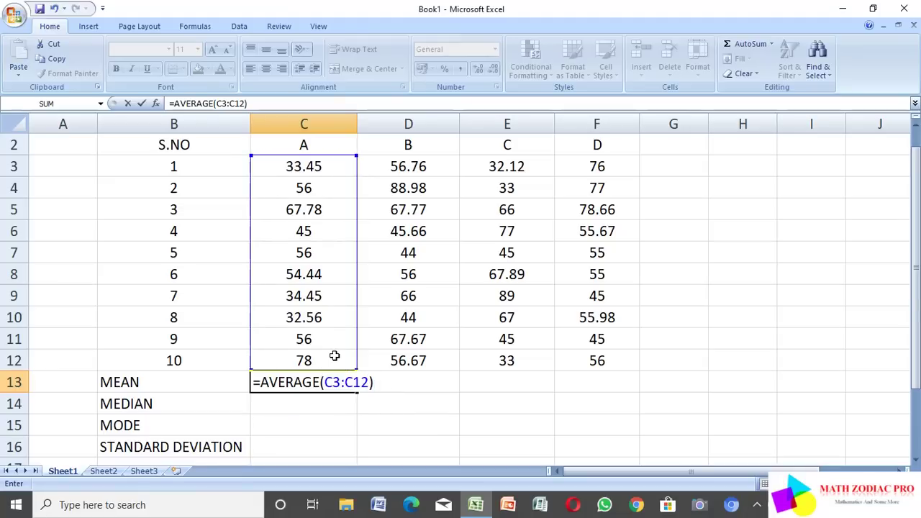
{"action": "key", "text": "Return"}
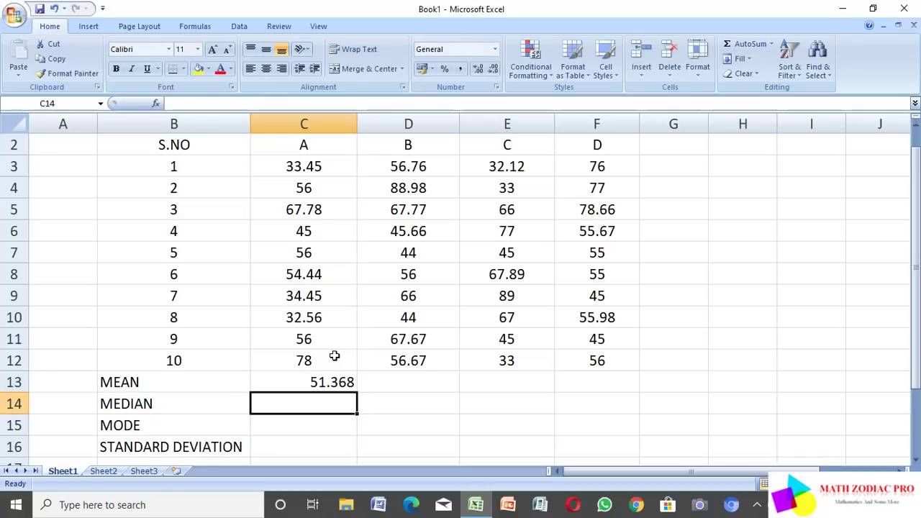
{"action": "left_click", "coordinate": [320, 377]}
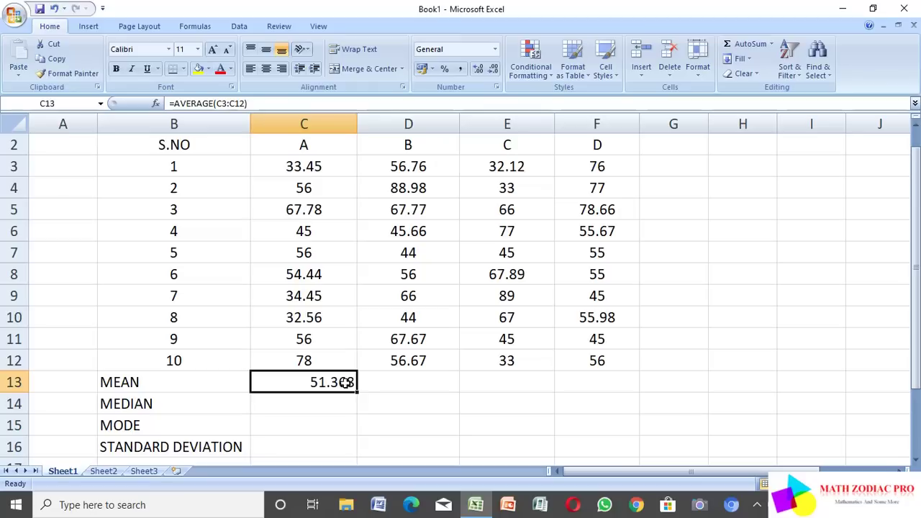
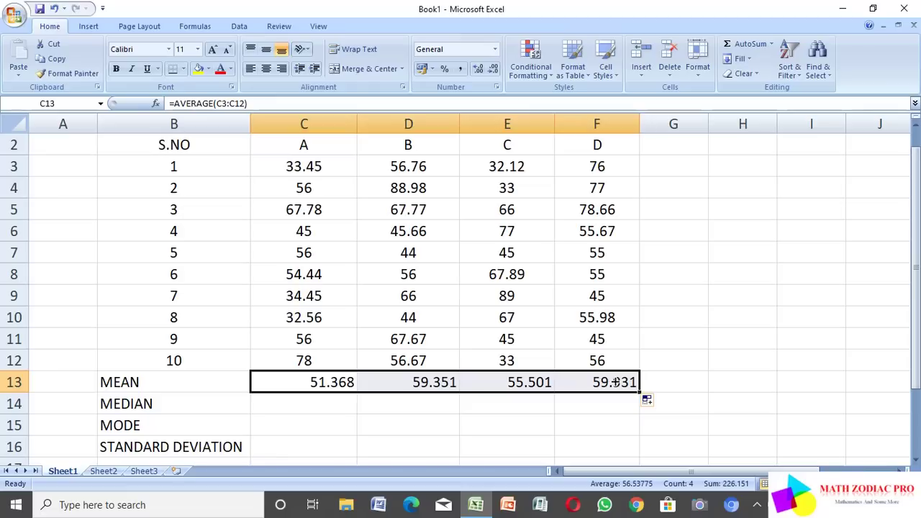
Calculate the median of the A data in cell C14 with =MEDIAN(C3:C12).
{"action": "left_click", "coordinate": [329, 405]}
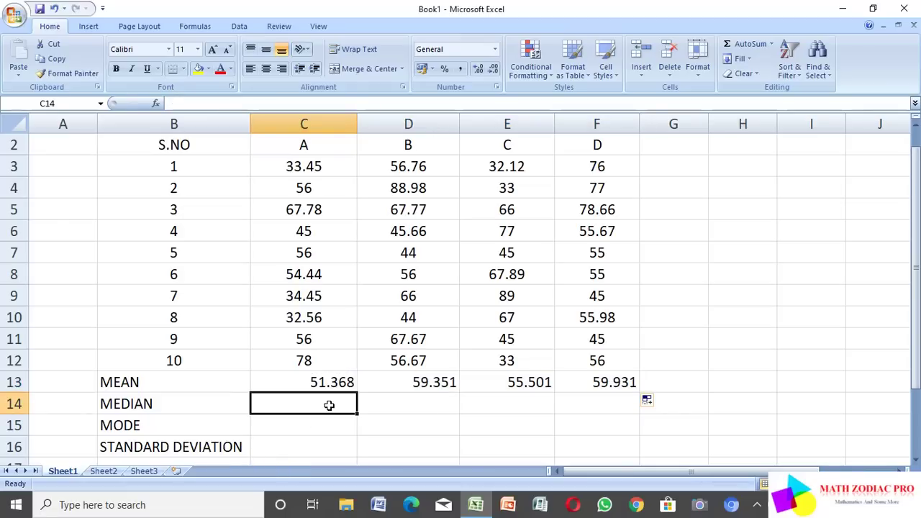
{"action": "type", "text": "=M"}
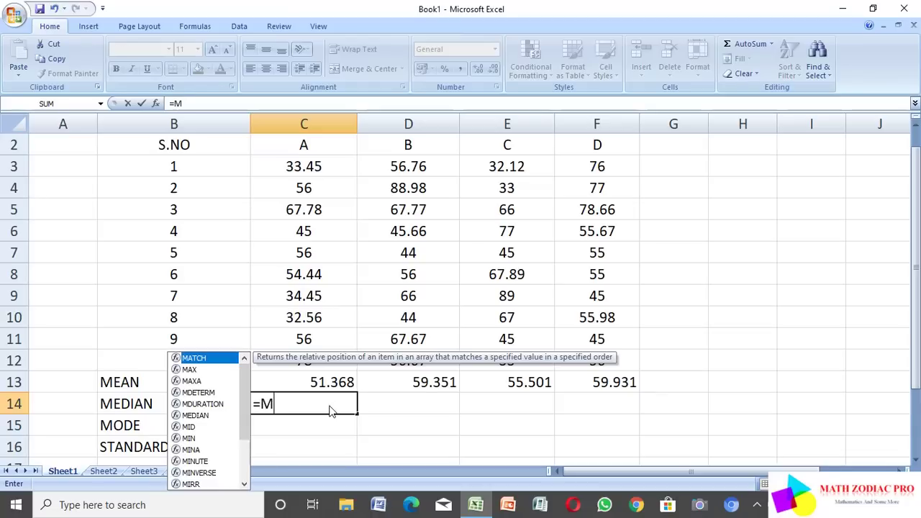
{"action": "type", "text": "EDIAN"}
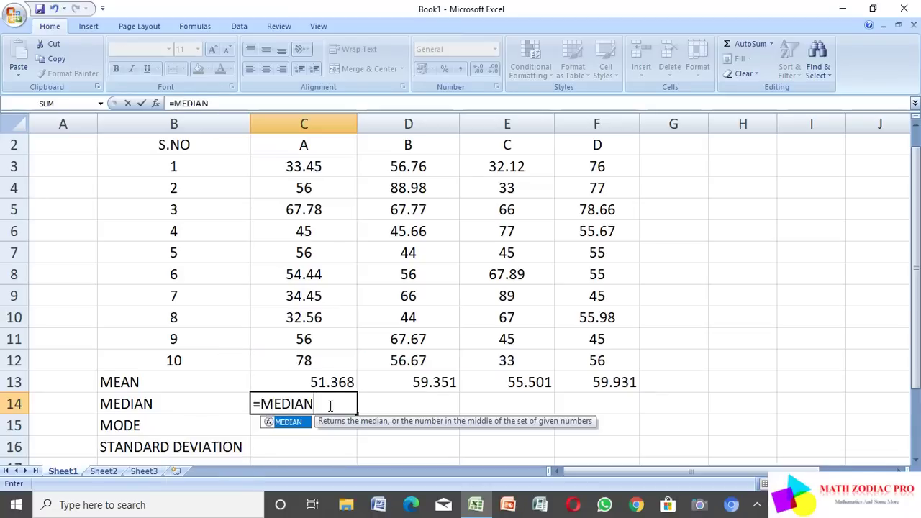
{"action": "type", "text": "("}
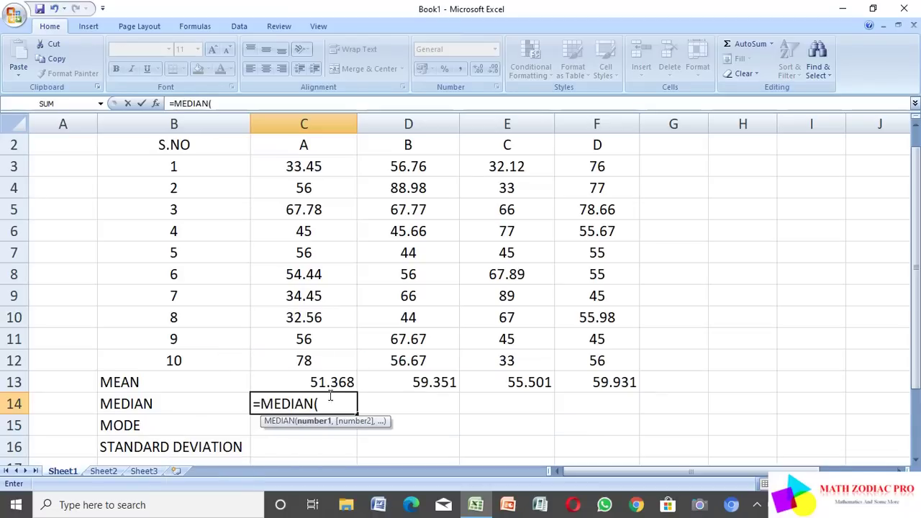
{"action": "left_click_drag", "start_coordinate": [274, 172], "coordinate": [329, 361]}
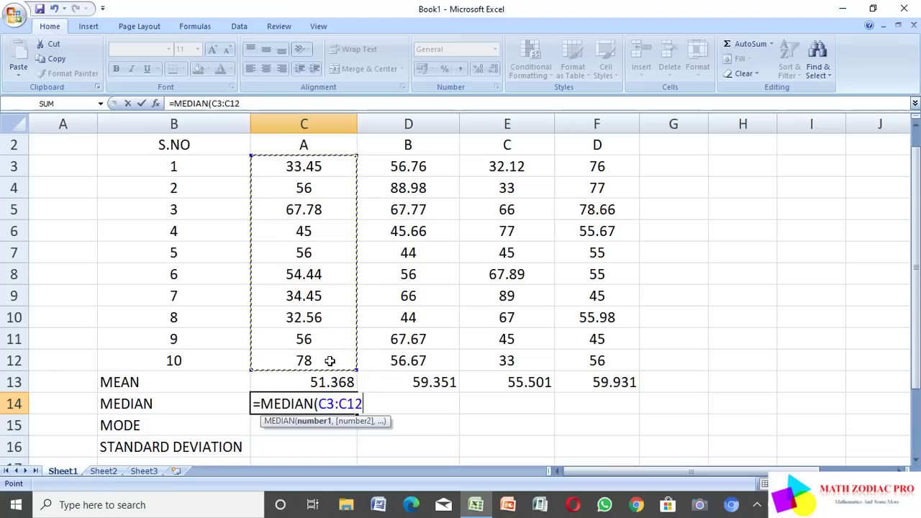
{"action": "type", "text": ")"}
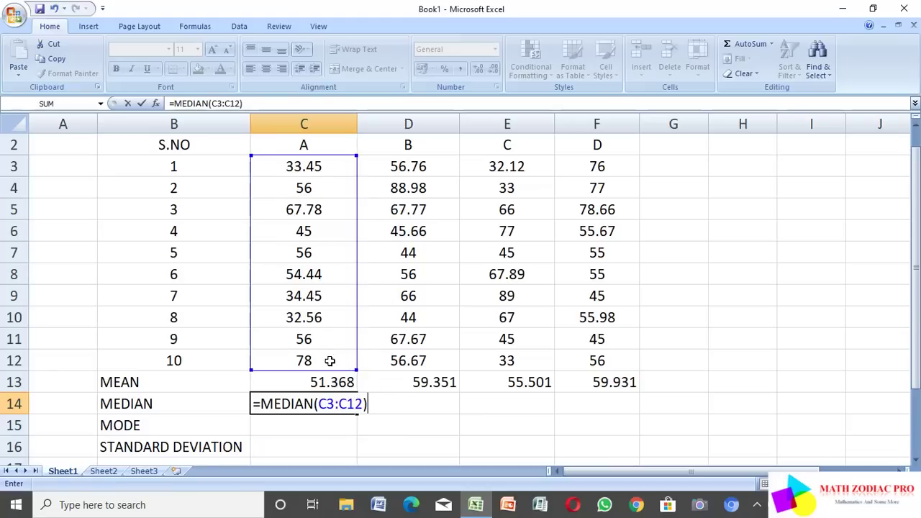
{"action": "key", "text": "Return"}
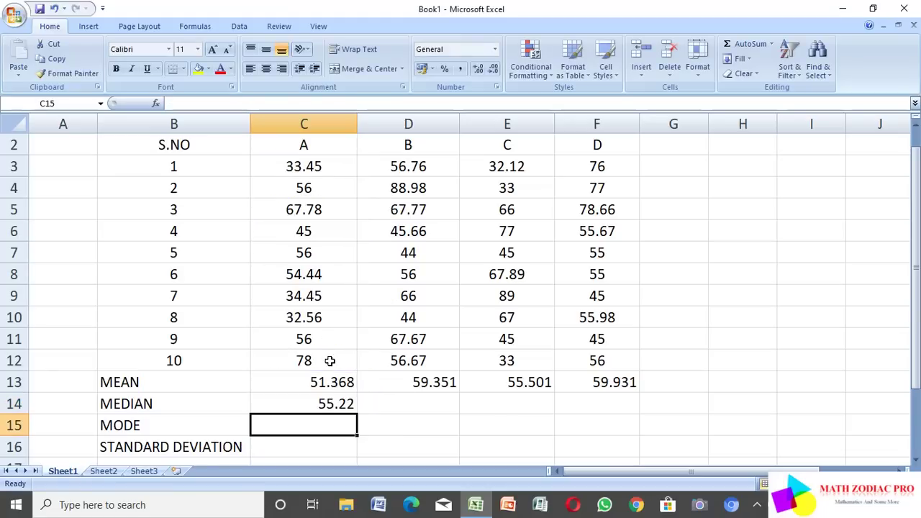
Review the median formula in cell C14 and fill it across the MEDIAN row to F14.
{"action": "double_click", "coordinate": [330, 404]}
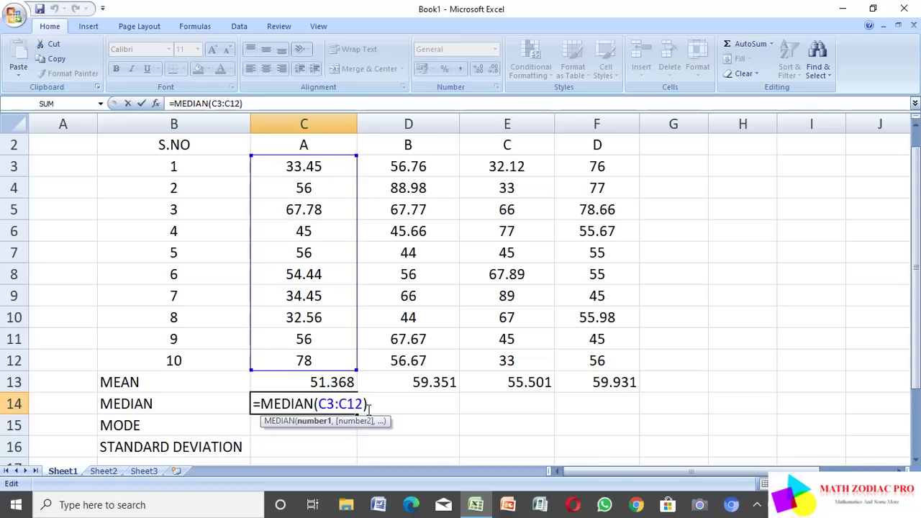
{"action": "key", "text": "Return"}
{"action": "left_click", "coordinate": [342, 406]}
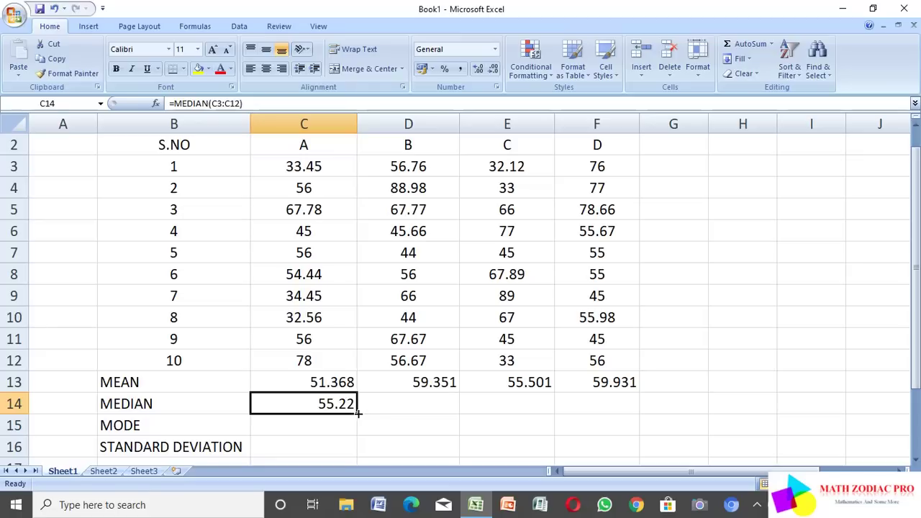
{"action": "left_click_drag", "start_coordinate": [357, 412], "coordinate": [617, 401]}
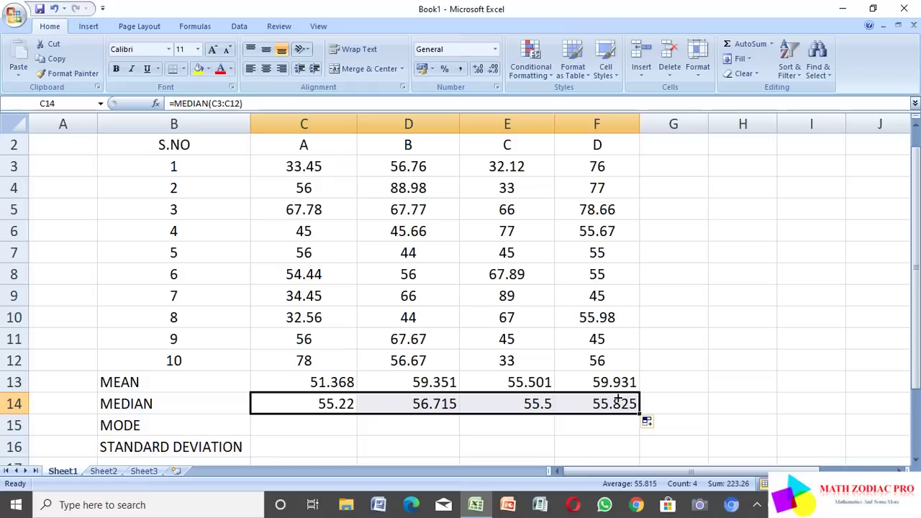
Enter =MODE(C3:C12) in cell C15 and fill the formula across the MODE row to F15.
{"action": "left_click", "coordinate": [341, 428]}
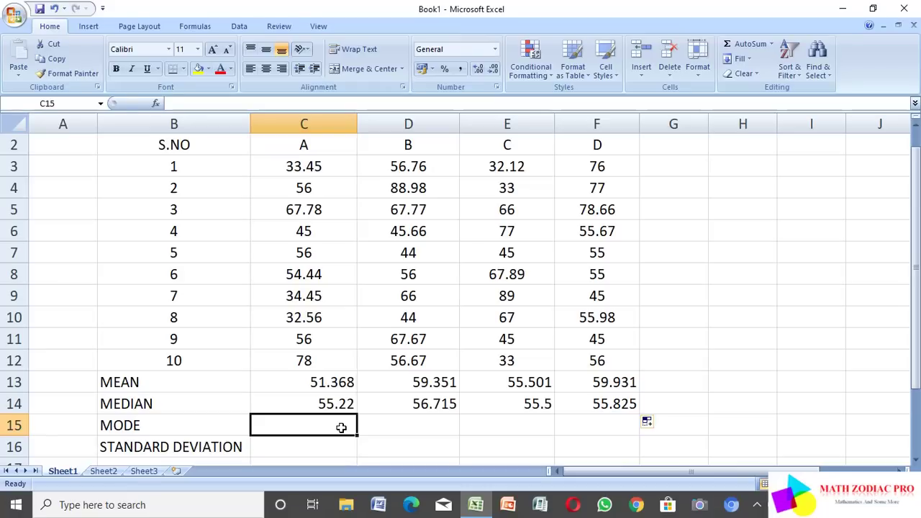
{"action": "type", "text": "=MOD"}
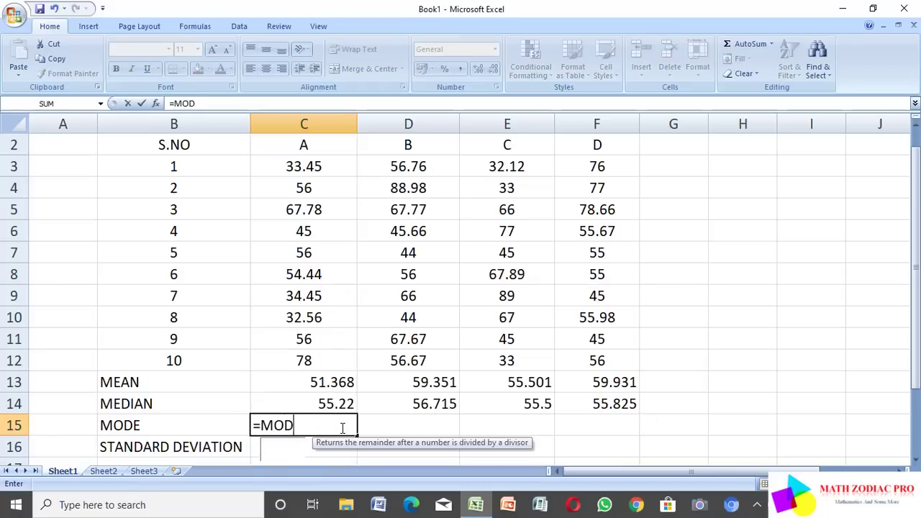
{"action": "type", "text": "E("}
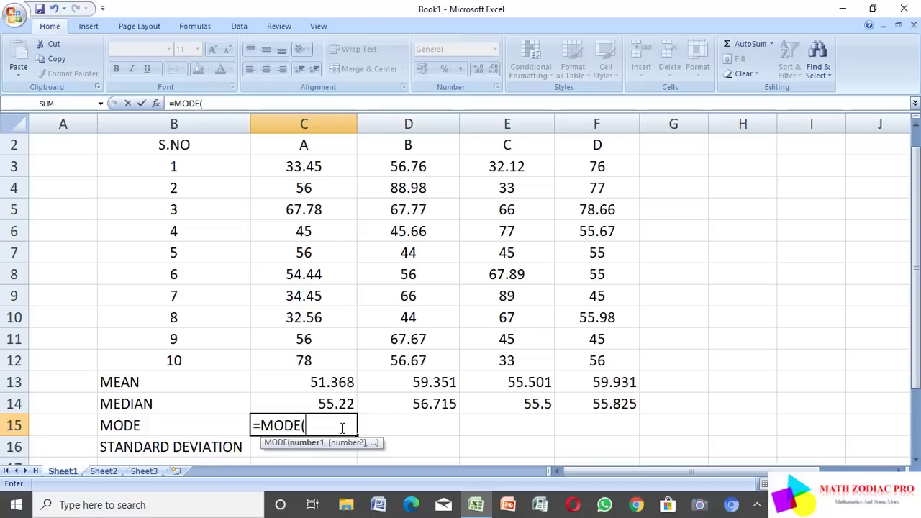
{"action": "left_click_drag", "start_coordinate": [270, 165], "coordinate": [315, 360]}
{"action": "type", "text": ")"}
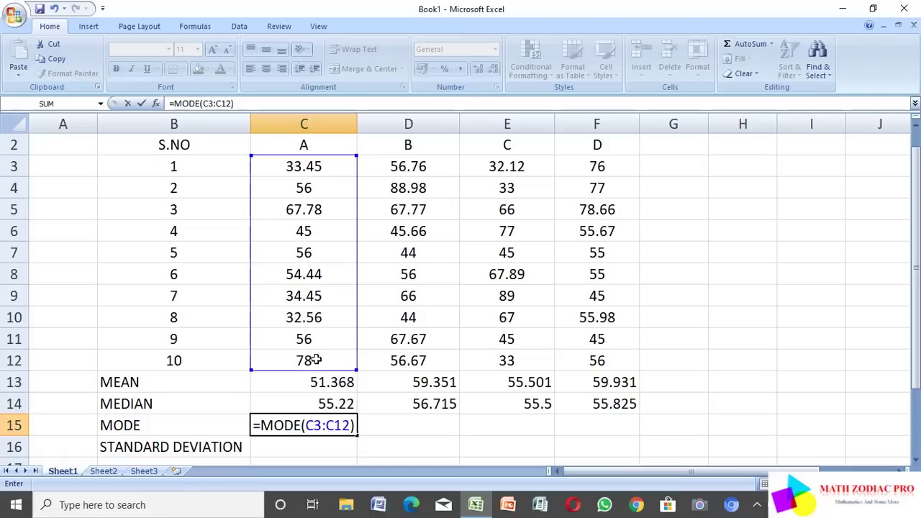
{"action": "key", "text": "Return"}
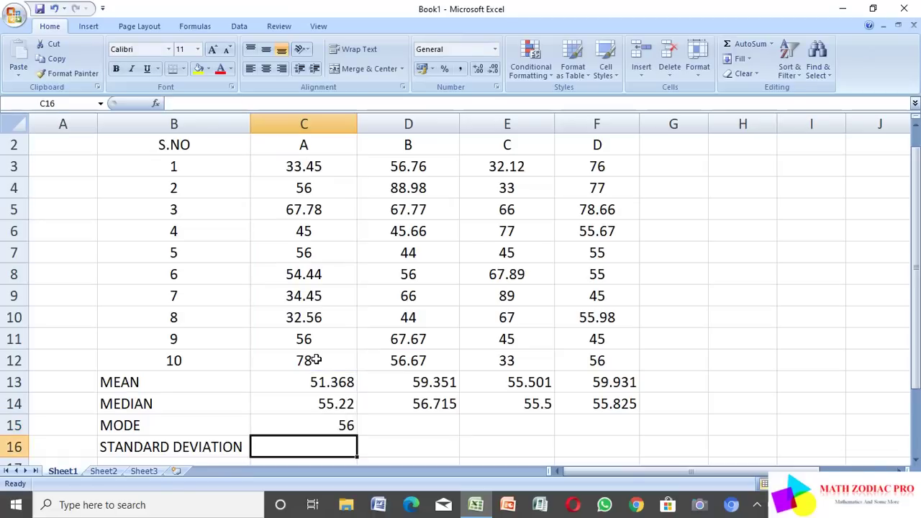
{"action": "left_click", "coordinate": [333, 425]}
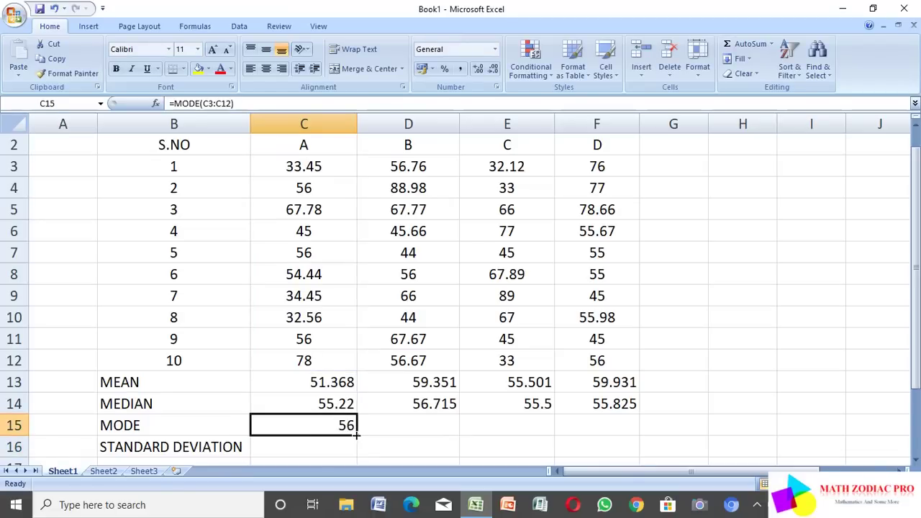
{"action": "left_click_drag", "start_coordinate": [355, 434], "coordinate": [615, 443]}
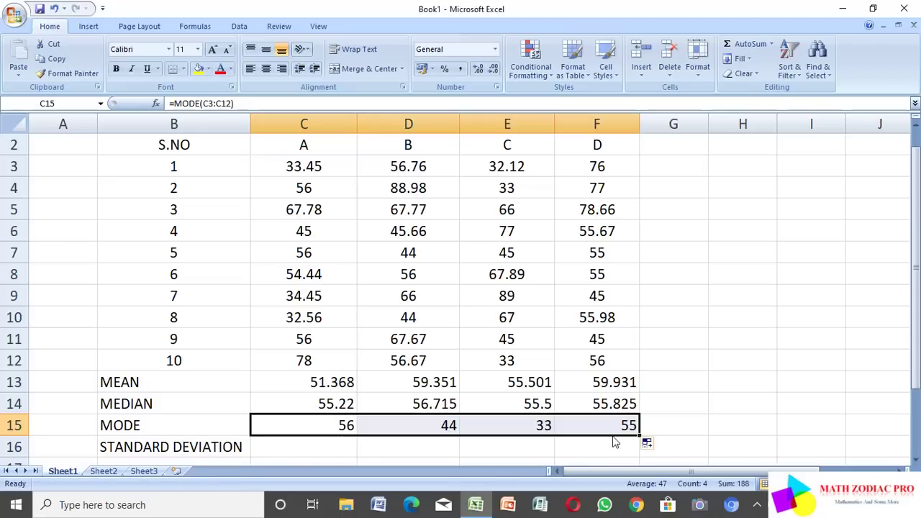
Enter =STDEVA(C3:C12) in cell C16 and fill the formula across the STANDARD DEVIATION row to F16.
{"action": "scroll", "coordinate": [616, 443], "scroll_direction": "down", "scroll_amount": 1}
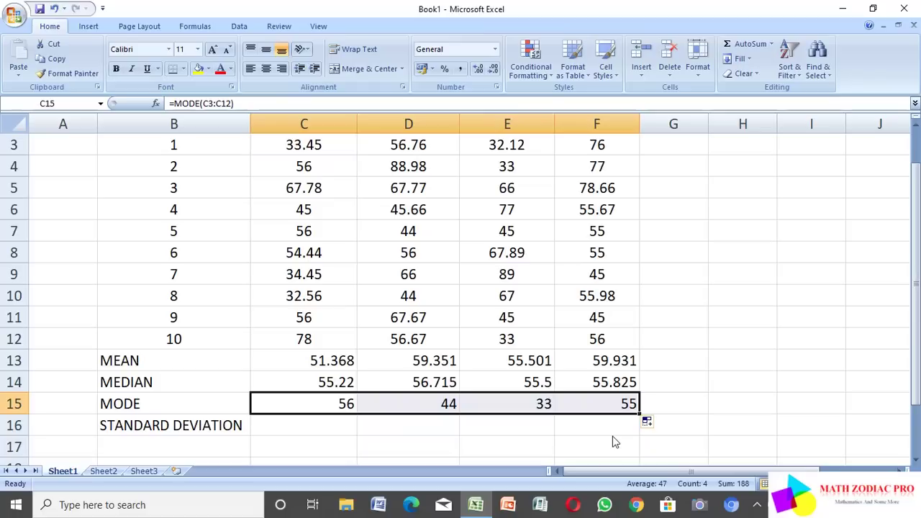
{"action": "left_click", "coordinate": [340, 427]}
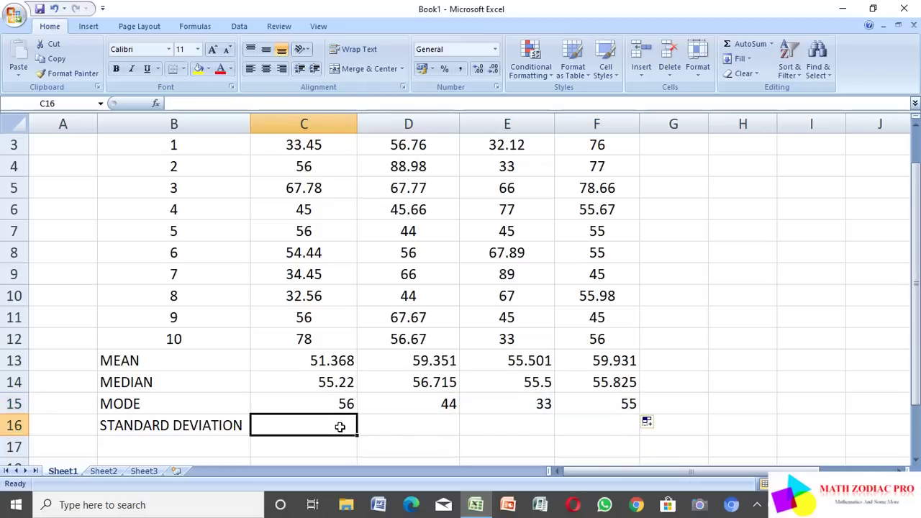
{"action": "type", "text": "="}
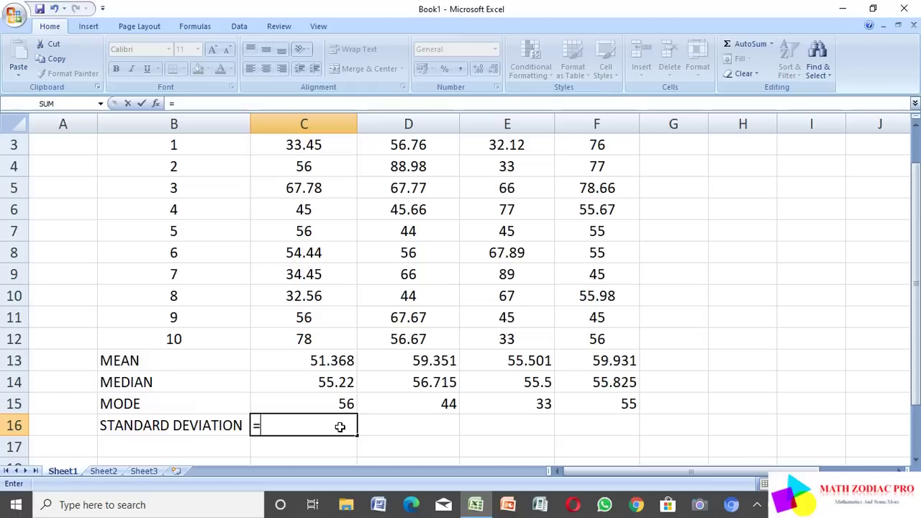
{"action": "type", "text": "STD"}
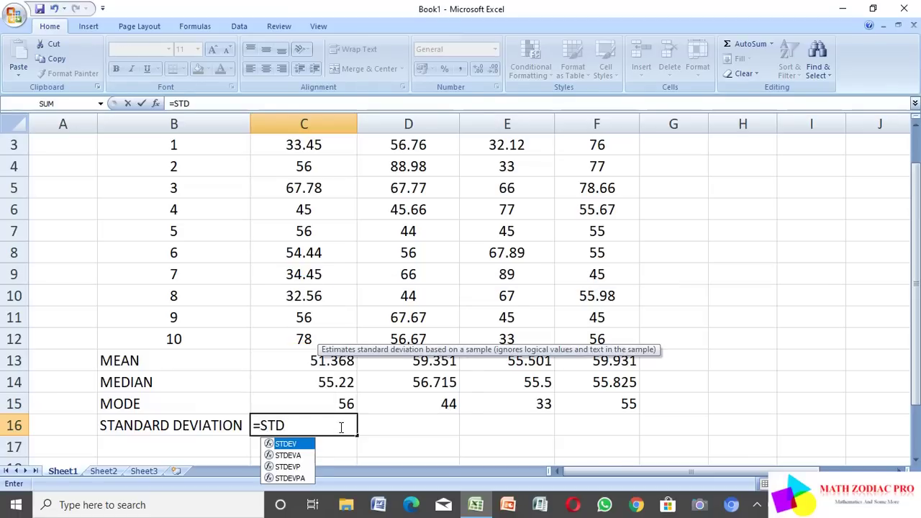
{"action": "type", "text": "EVA"}
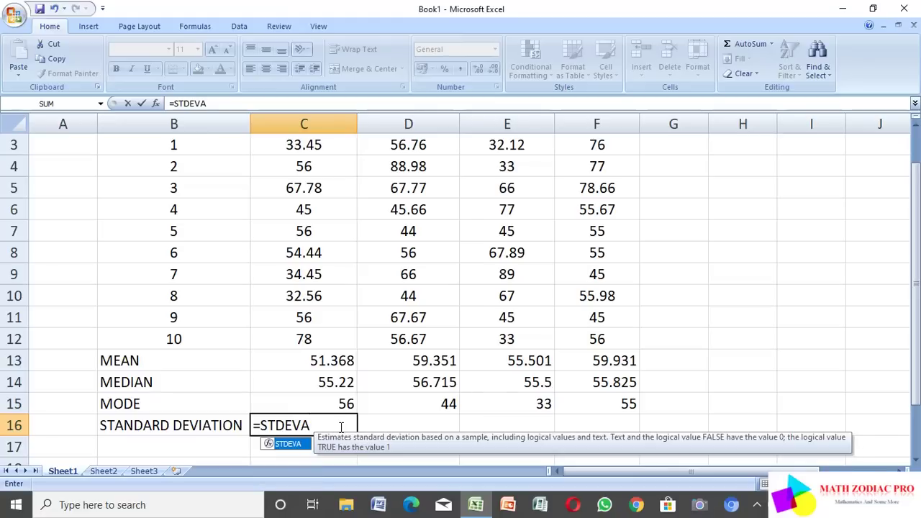
{"action": "type", "text": "("}
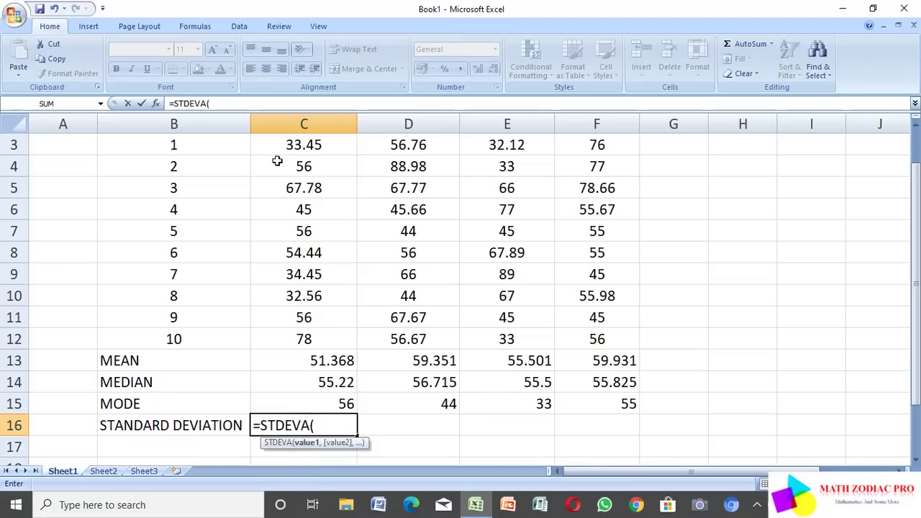
{"action": "left_click_drag", "start_coordinate": [266, 145], "coordinate": [309, 338]}
{"action": "type", "text": ")"}
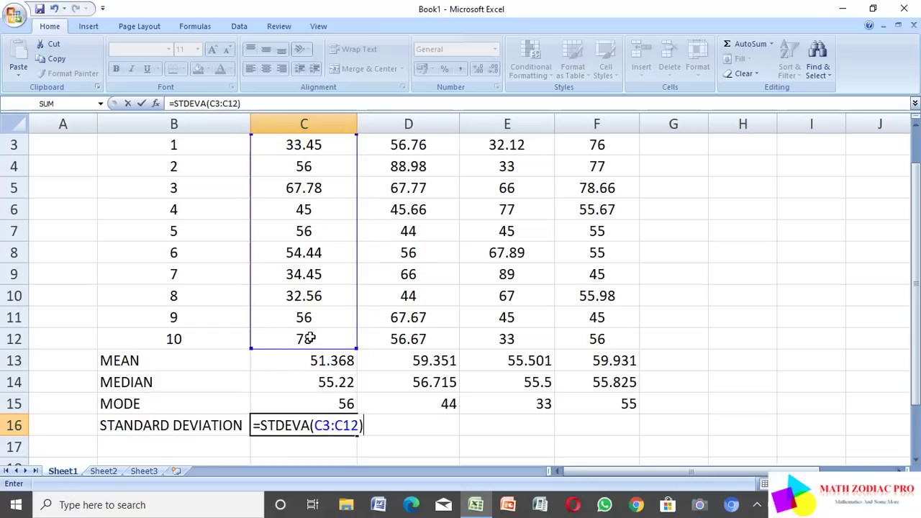
{"action": "key", "text": "Return"}
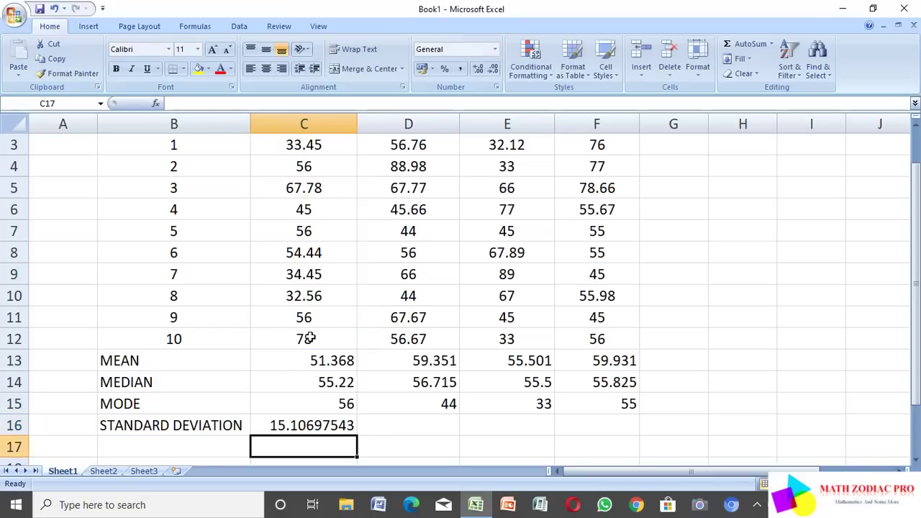
{"action": "left_click", "coordinate": [294, 425]}
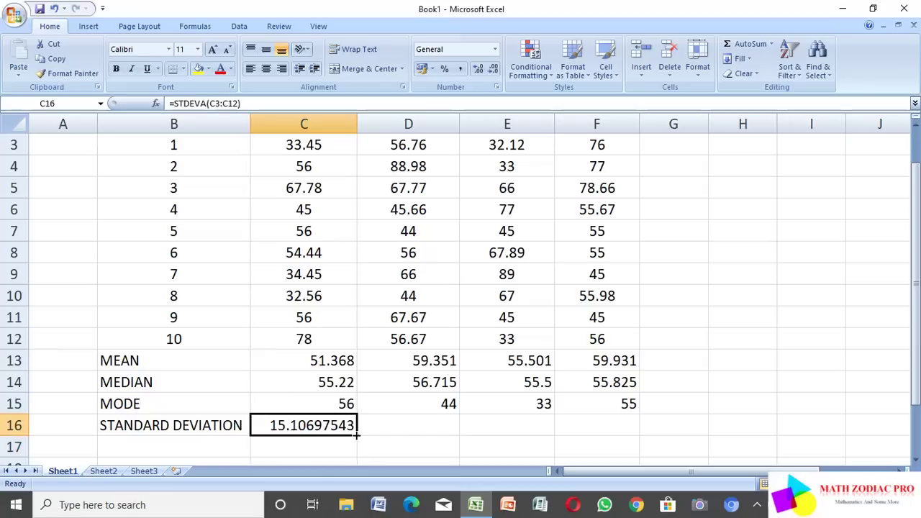
{"action": "left_click_drag", "start_coordinate": [355, 435], "coordinate": [632, 425]}
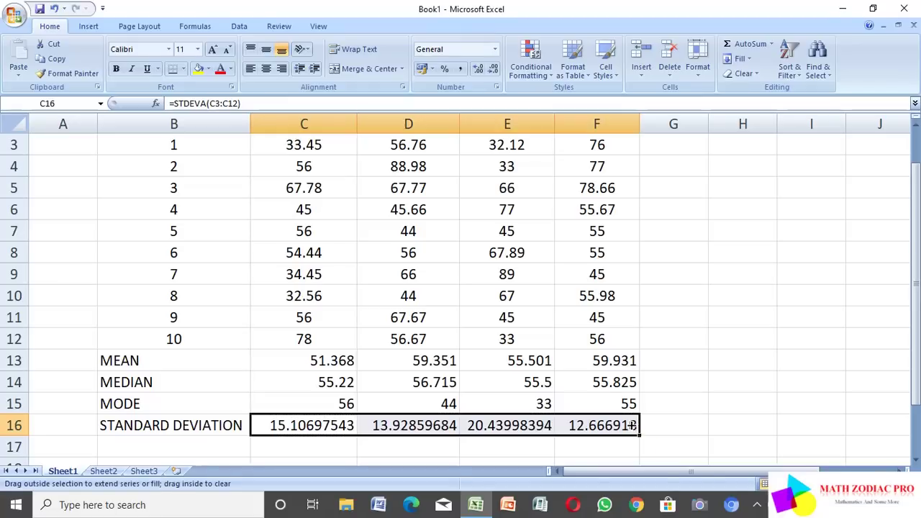
Insert a 3-D clustered column chart from the data table in B2:F12, including the S.NO column and headers.
{"action": "scroll", "coordinate": [632, 426], "scroll_direction": "down", "scroll_amount": 2, "text": "ctrl"}
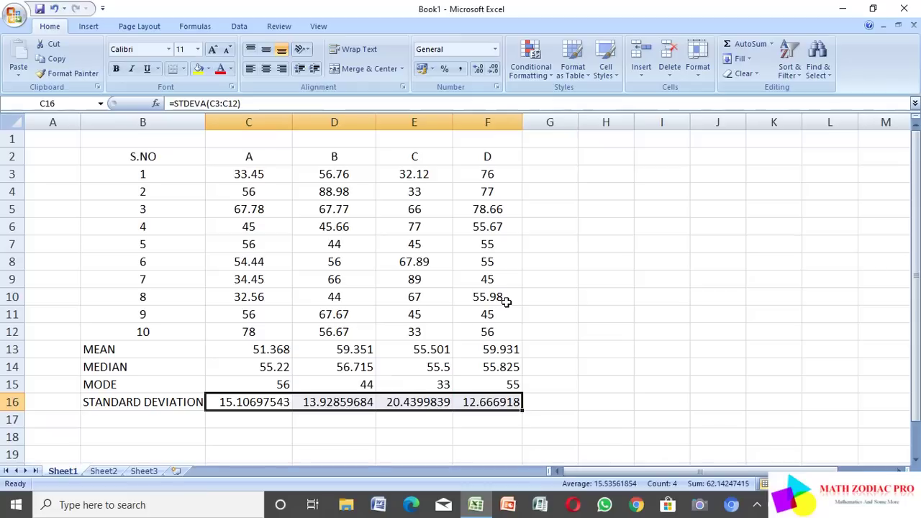
{"action": "left_click", "coordinate": [489, 401]}
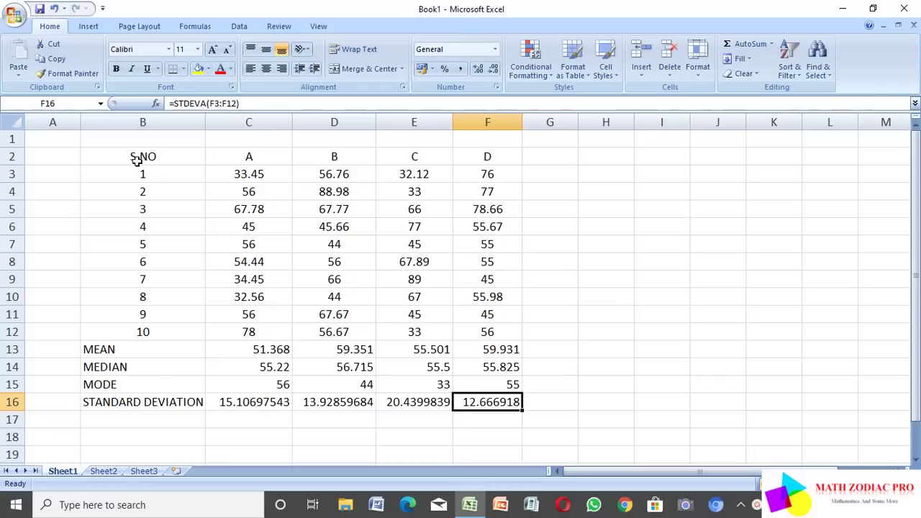
{"action": "left_click_drag", "start_coordinate": [114, 154], "coordinate": [480, 325]}
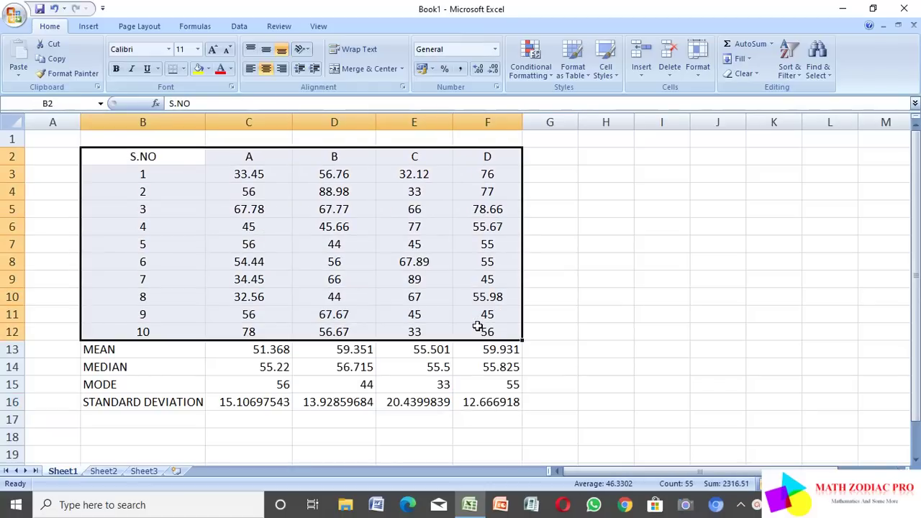
{"action": "left_click", "coordinate": [89, 27]}
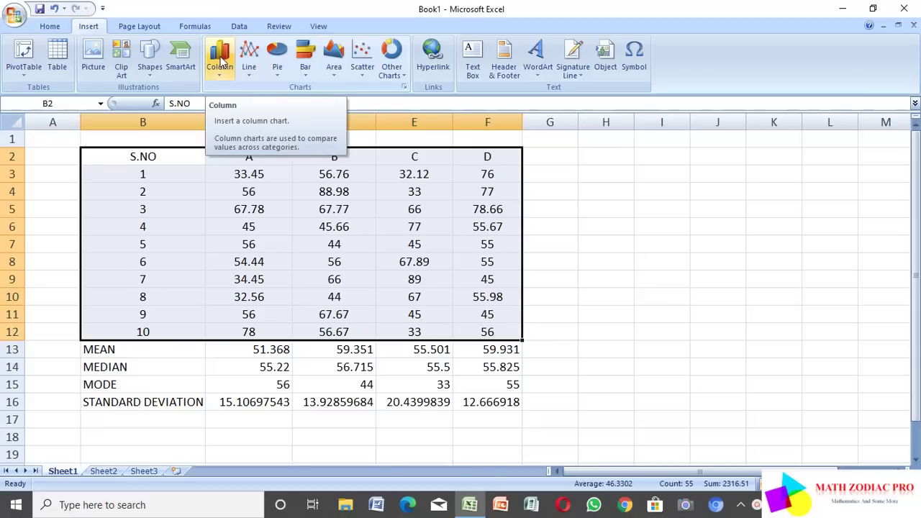
{"action": "left_click", "coordinate": [221, 62]}
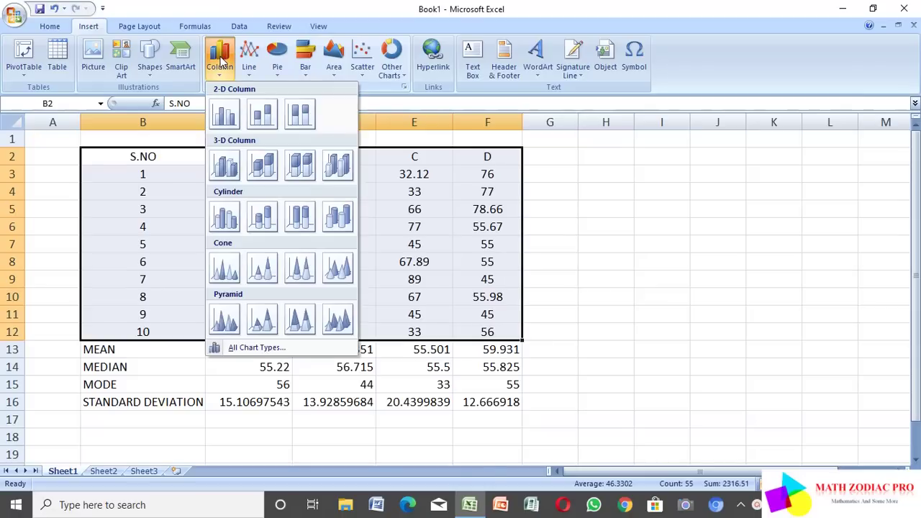
{"action": "left_click", "coordinate": [224, 160]}
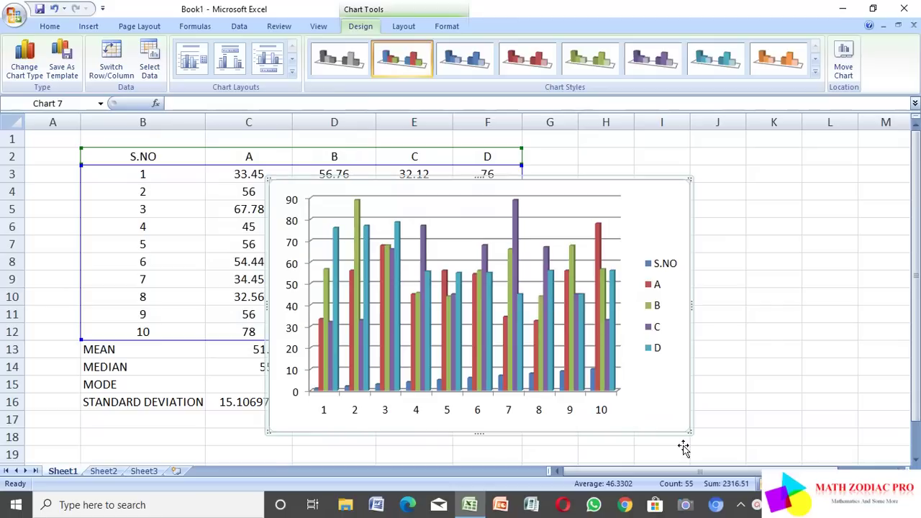
Shrink the column chart and move it clear of the data table, into columns H to N beside rows 2 to 11.
{"action": "left_click_drag", "start_coordinate": [689, 431], "coordinate": [630, 347]}
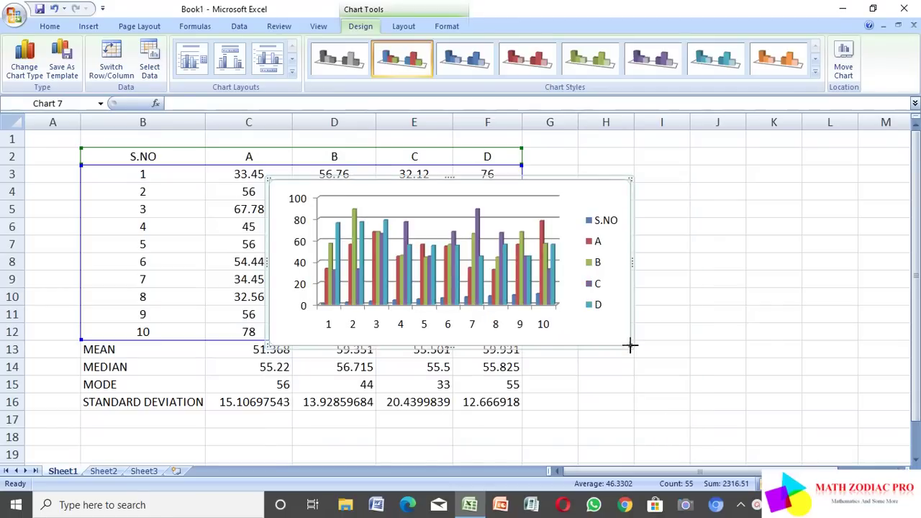
{"action": "left_click_drag", "start_coordinate": [633, 283], "coordinate": [919, 220]}
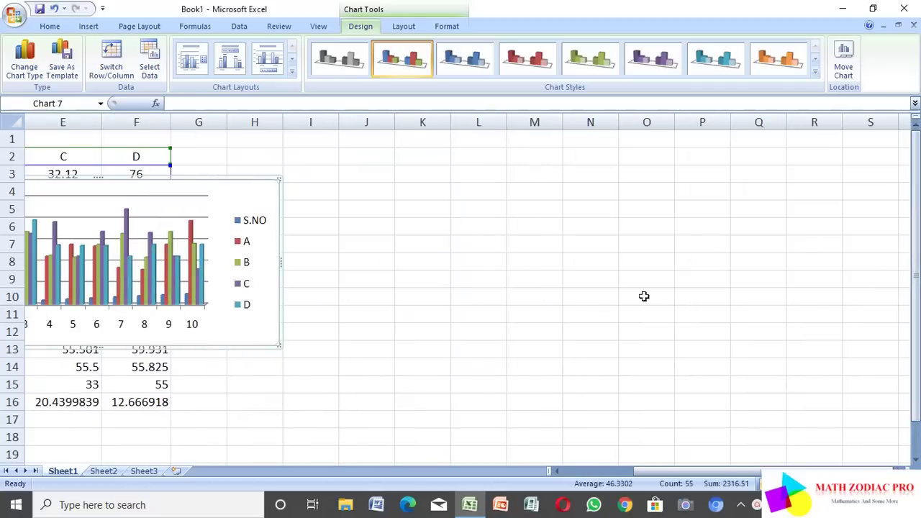
{"action": "scroll", "coordinate": [434, 298], "scroll_direction": "left", "scroll_amount": 2}
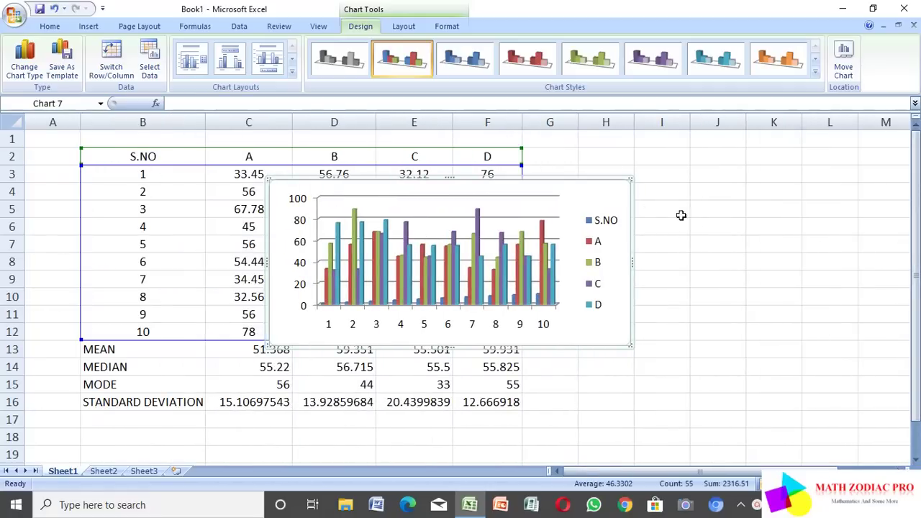
{"action": "left_click_drag", "start_coordinate": [633, 218], "coordinate": [674, 192]}
{"action": "scroll", "coordinate": [385, 411], "scroll_direction": "left", "scroll_amount": 2}
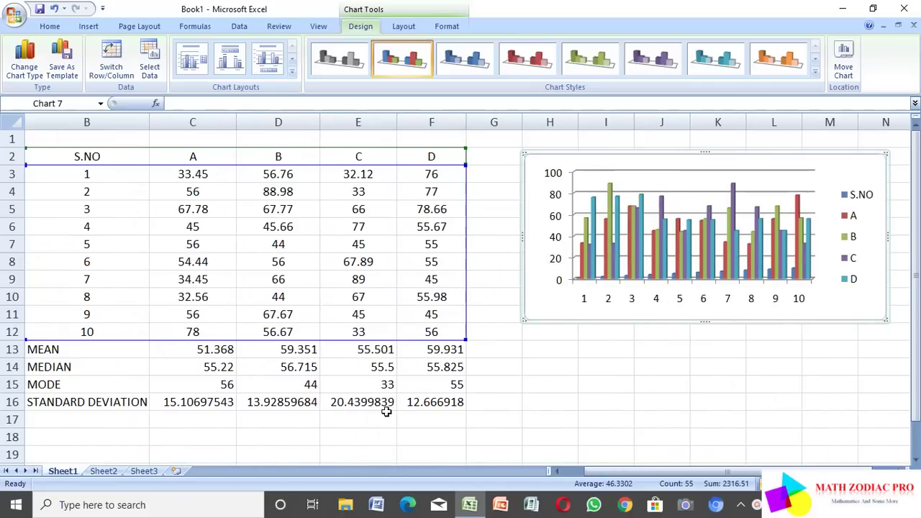
Insert a basic 2-D line chart of the mean, median, mode and standard deviation rows in B13:F16.
{"action": "scroll", "coordinate": [196, 375], "scroll_direction": "left", "scroll_amount": 1}
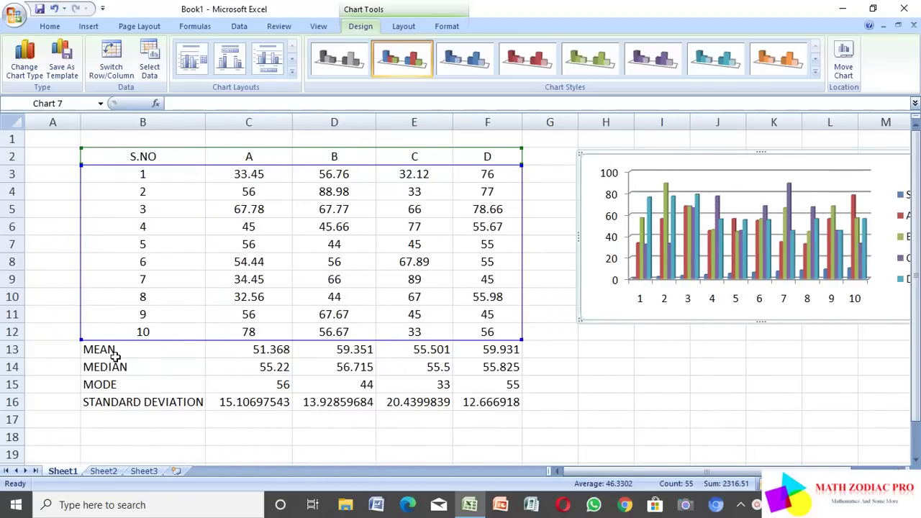
{"action": "left_click_drag", "start_coordinate": [87, 349], "coordinate": [483, 397]}
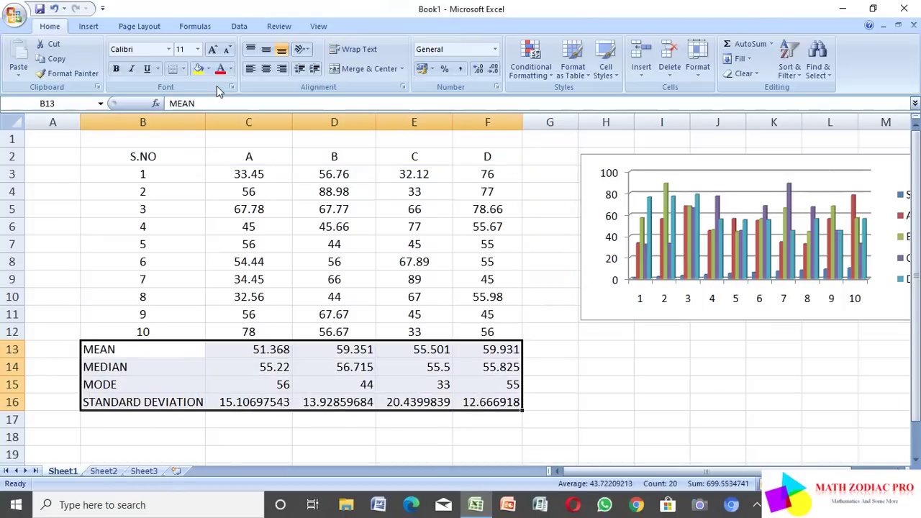
{"action": "left_click", "coordinate": [87, 27]}
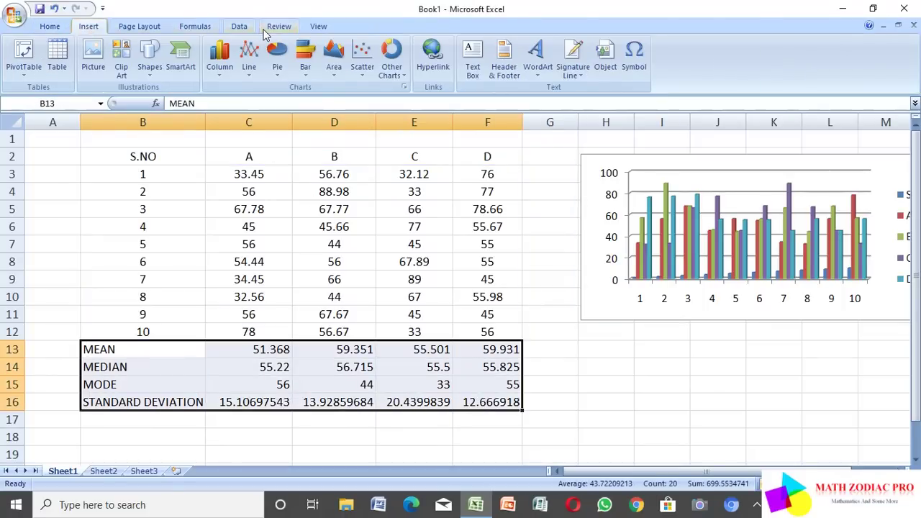
{"action": "left_click", "coordinate": [249, 55]}
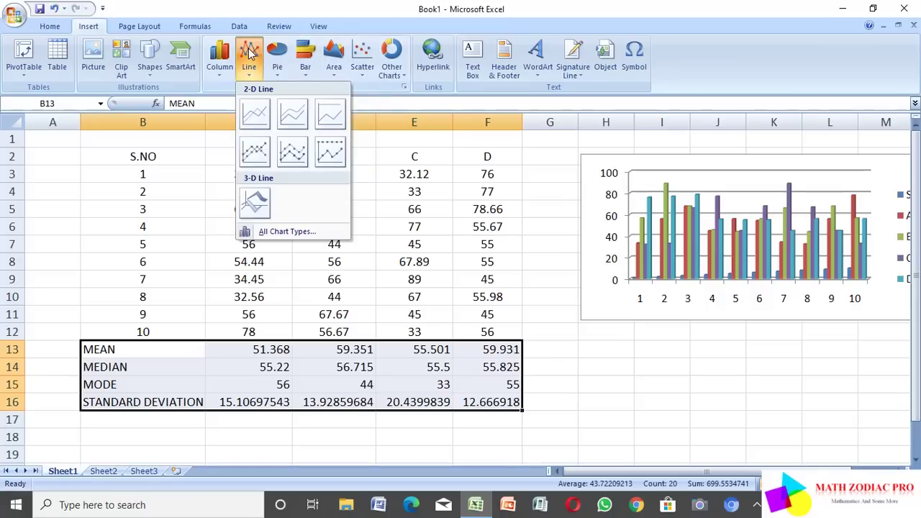
{"action": "left_click", "coordinate": [255, 116]}
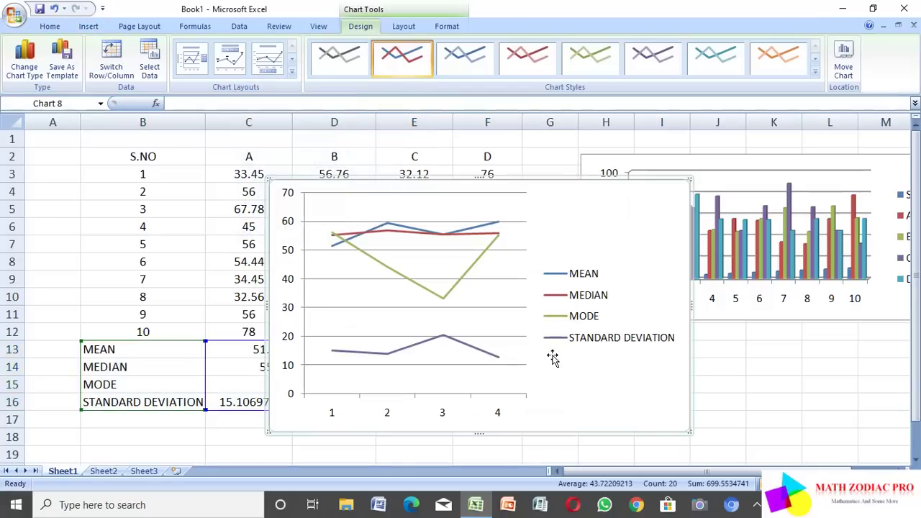